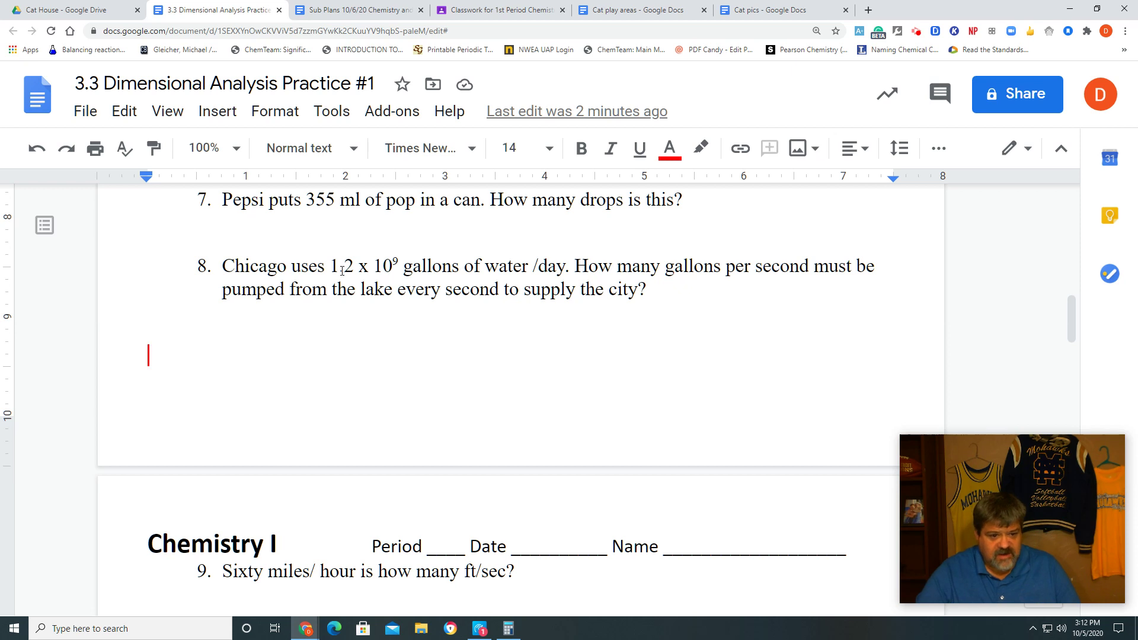
- Start an answer line below problem 8 with 1.2
drag(330, 266, 566, 274)
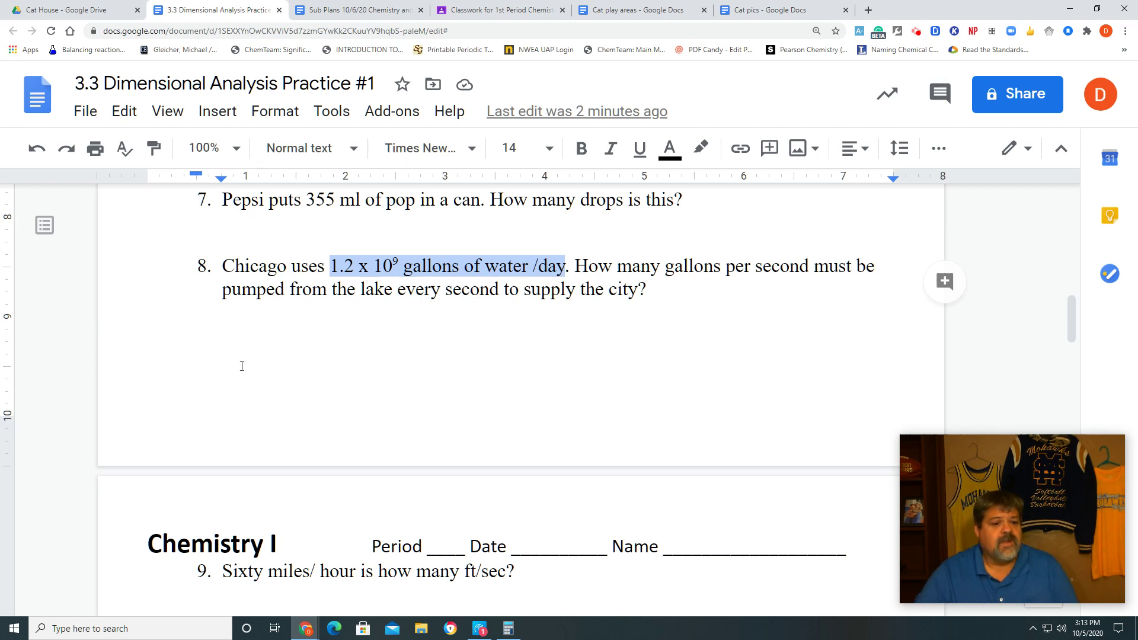
double_click(186, 343)
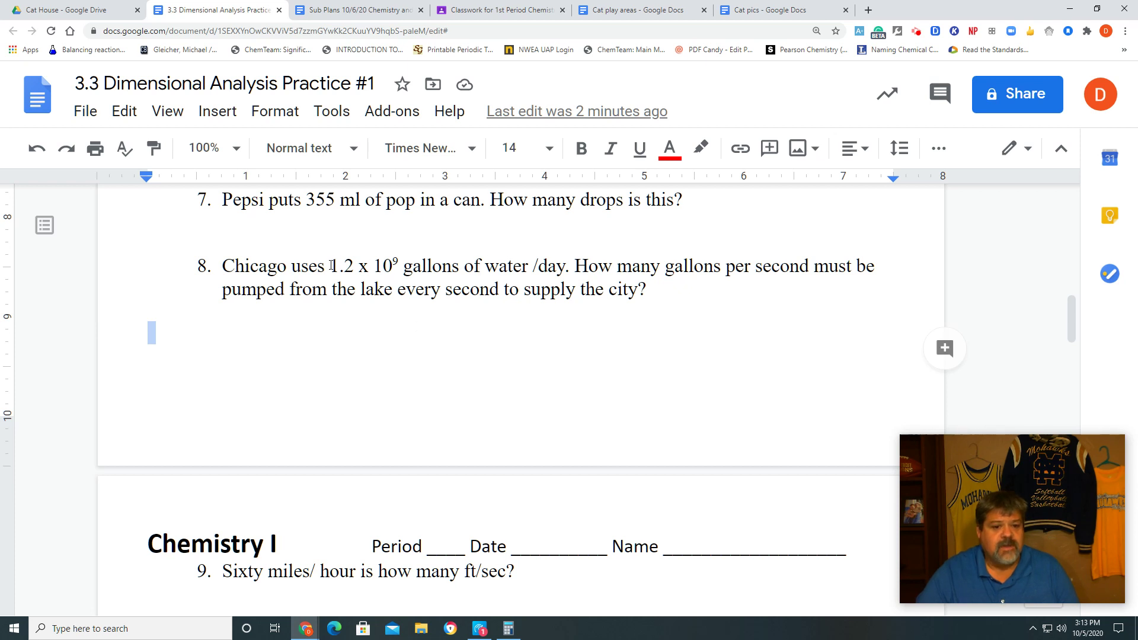
drag(331, 265, 472, 270)
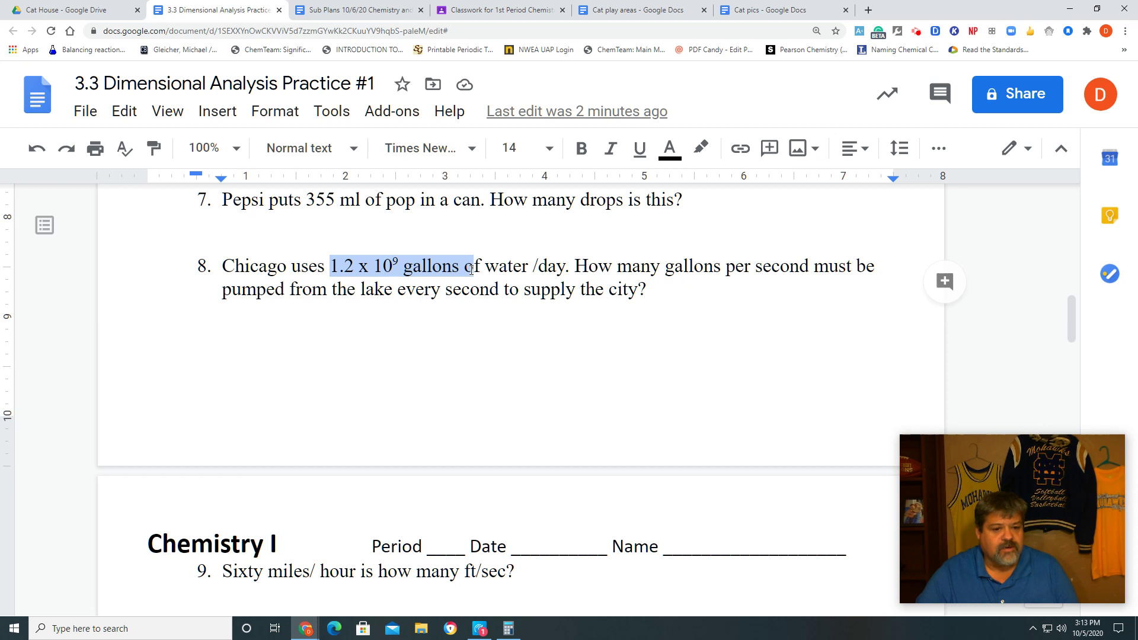
click(221, 346)
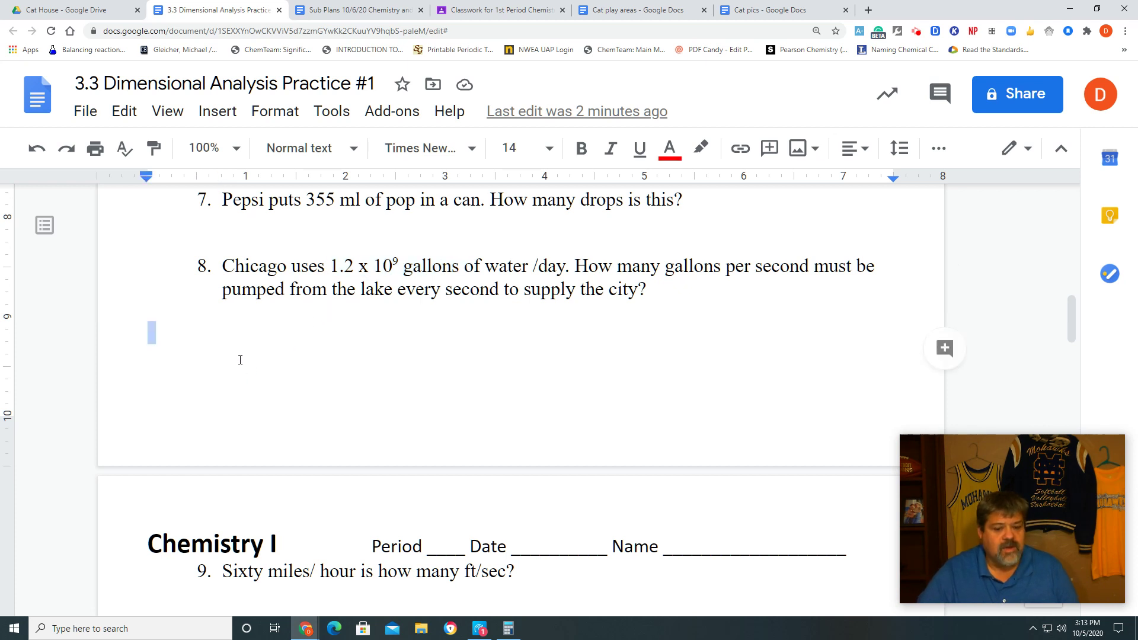
text(1.2)
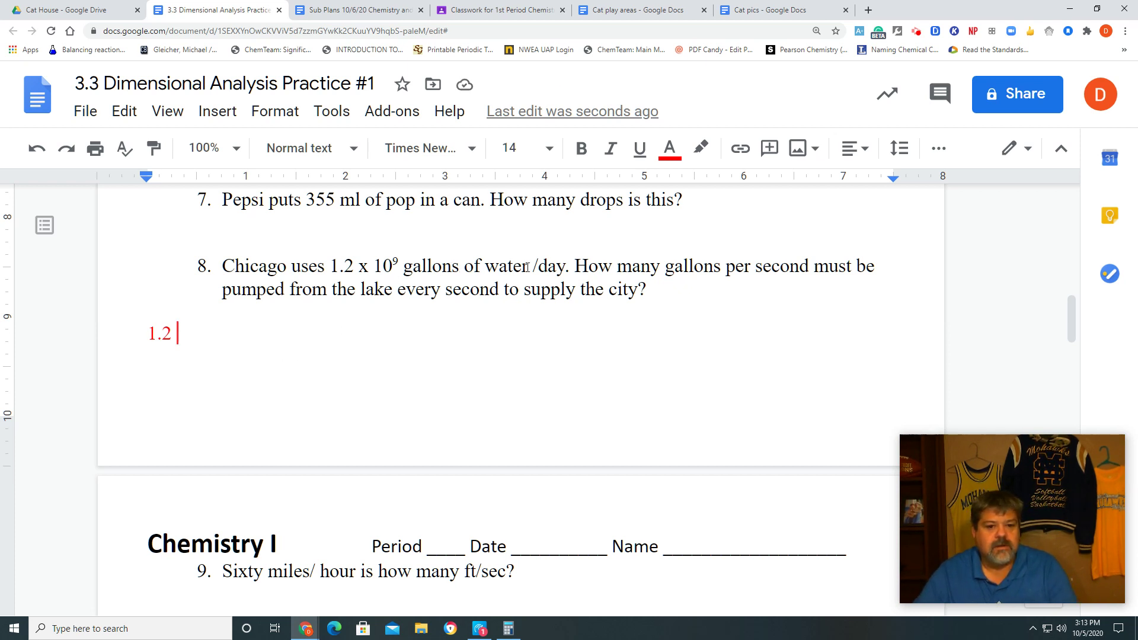
- Replace the 1.2 with the copied '1.2 x 10⁹ gallons of water', then add ' x _____' and a new line
drag(528, 268, 330, 271)
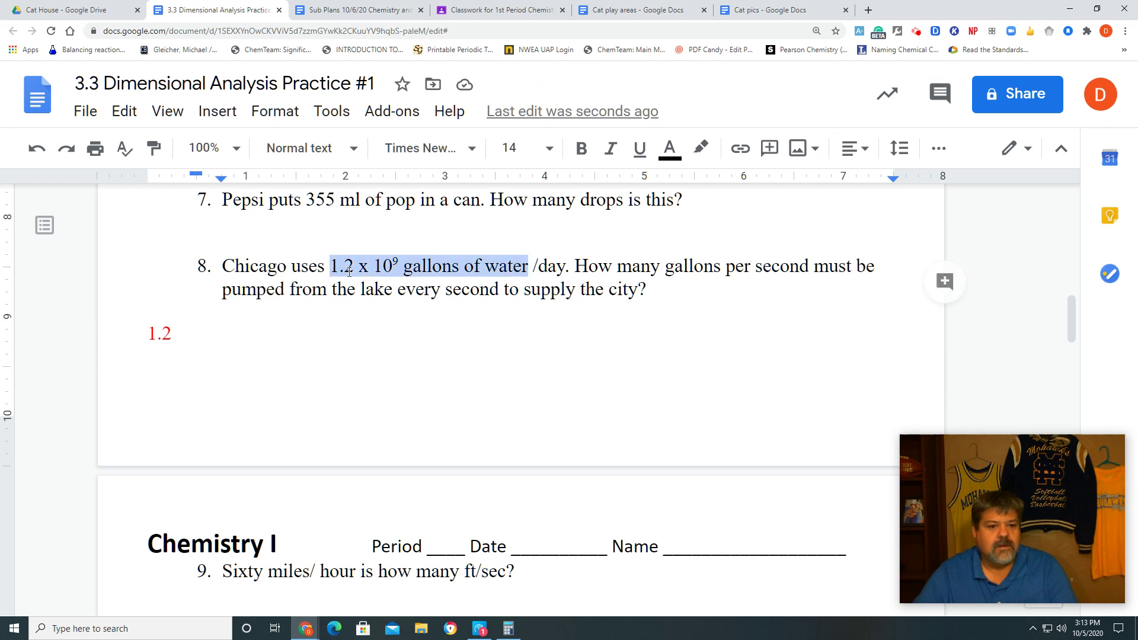
right_click(348, 269)
click(398, 176)
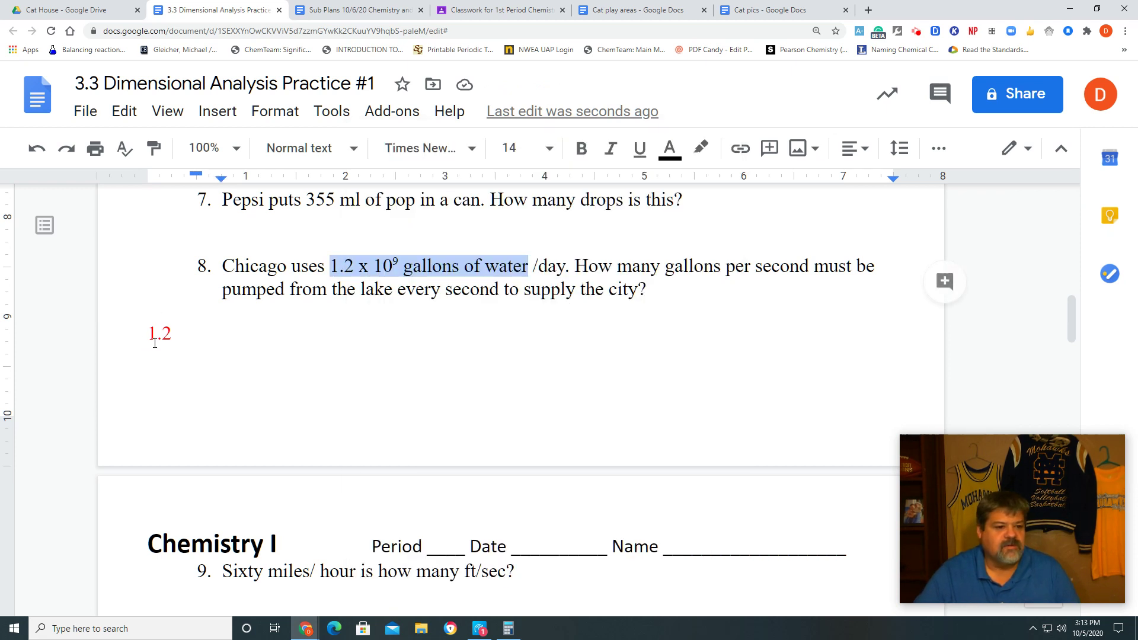
double_click(158, 333)
right_click(158, 334)
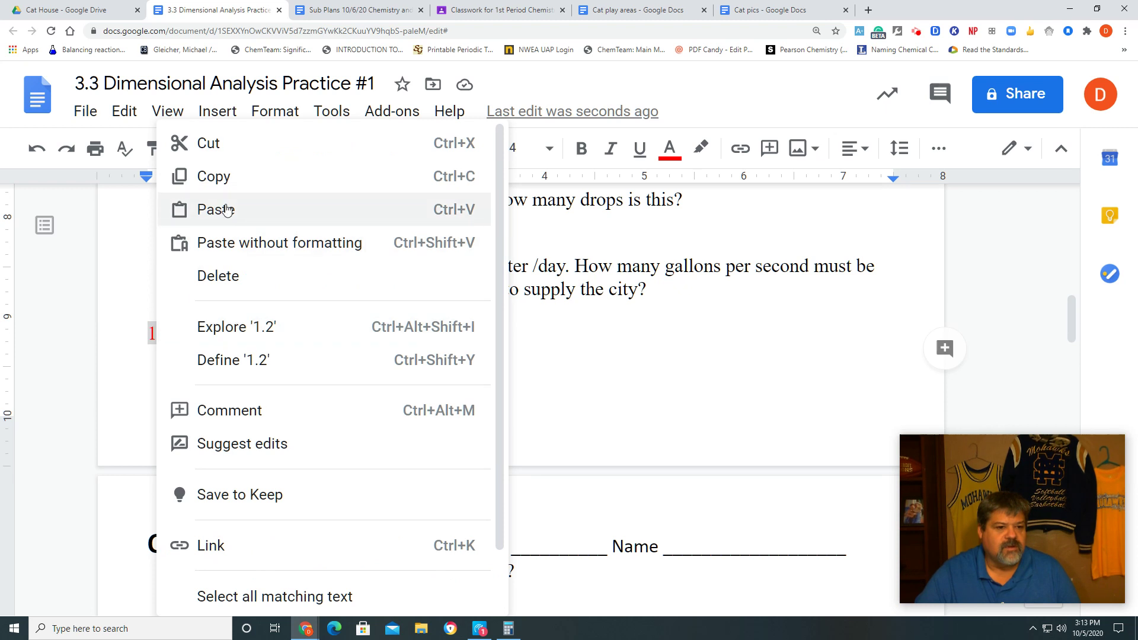
click(225, 208)
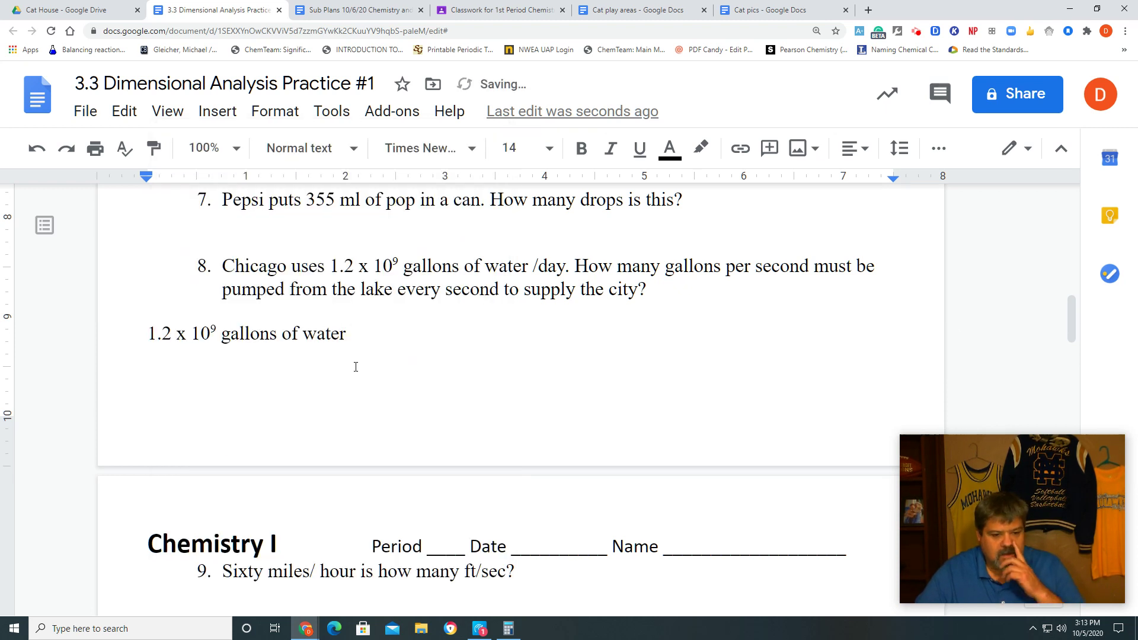
text(x)
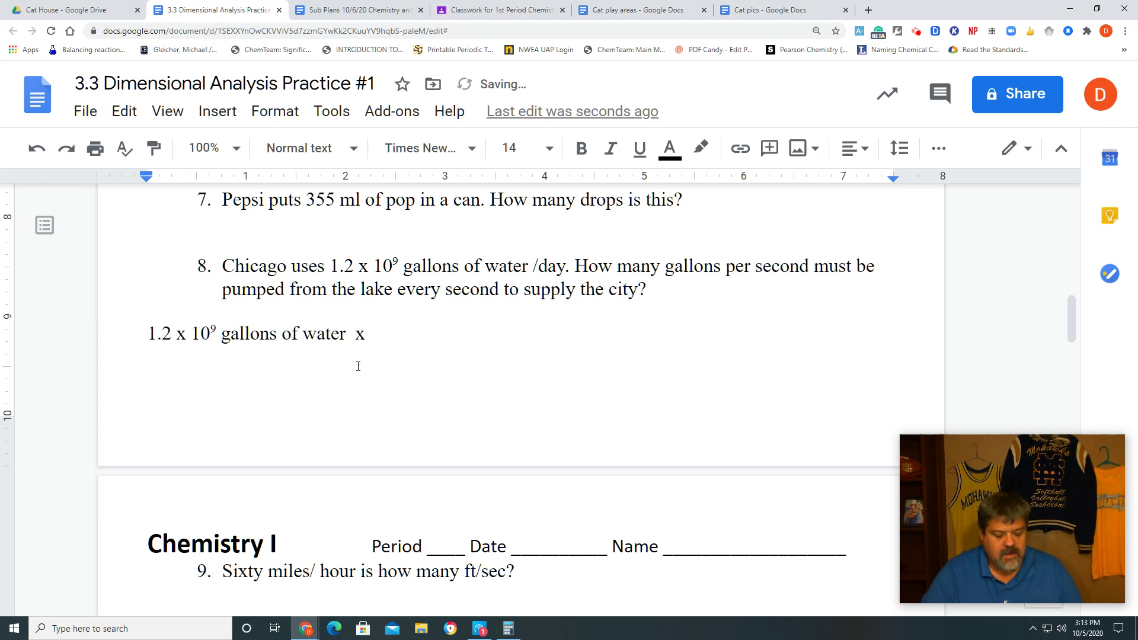
text( _____)
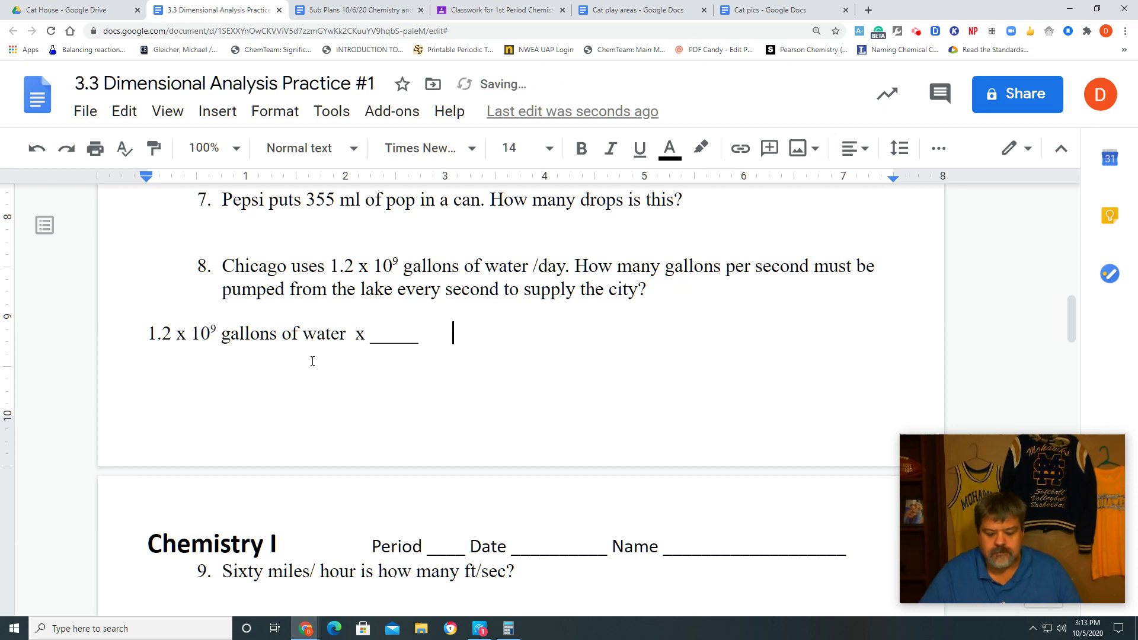
key(Return)
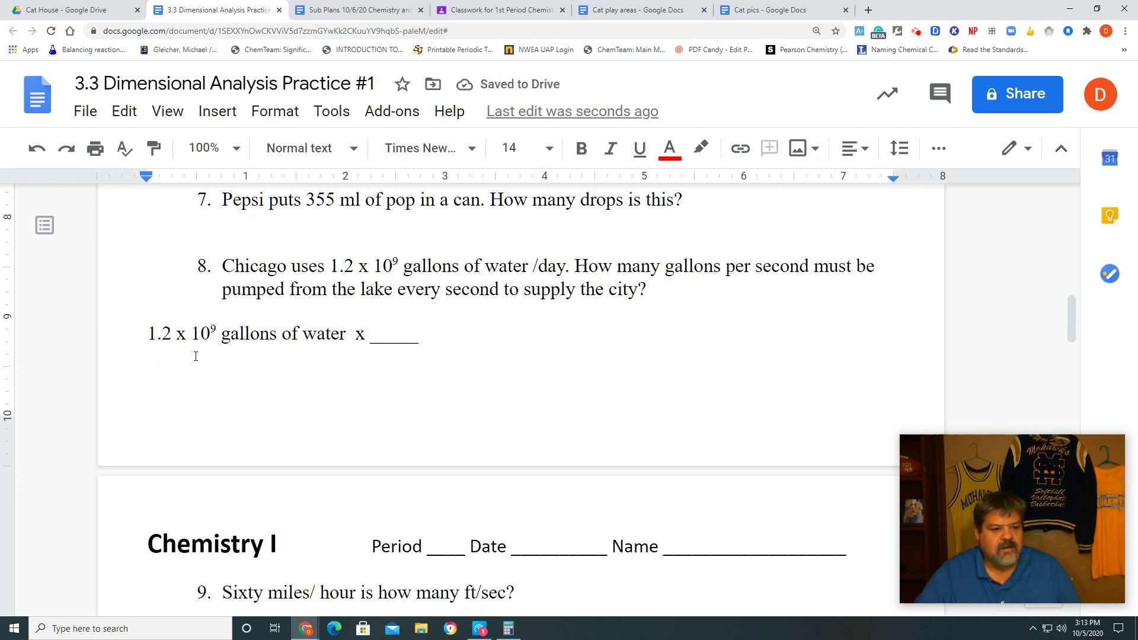
- Underline '1.2 x 10⁹ gallons of water' and type '1 day' beneath it as the denominator
drag(148, 333, 345, 335)
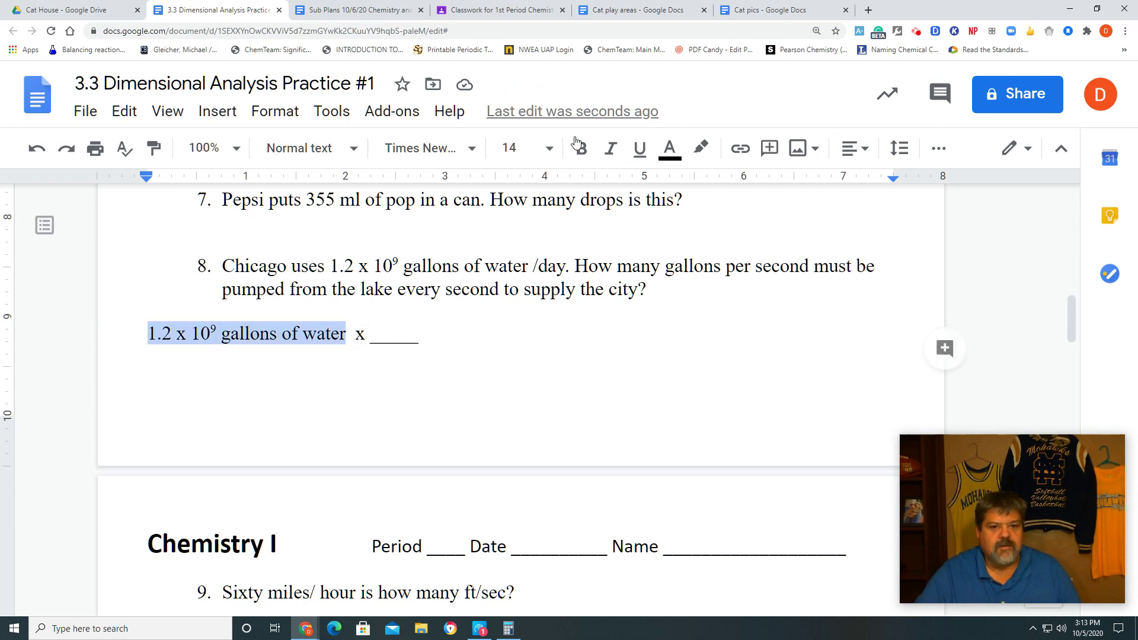
click(262, 112)
mouse_move(318, 152)
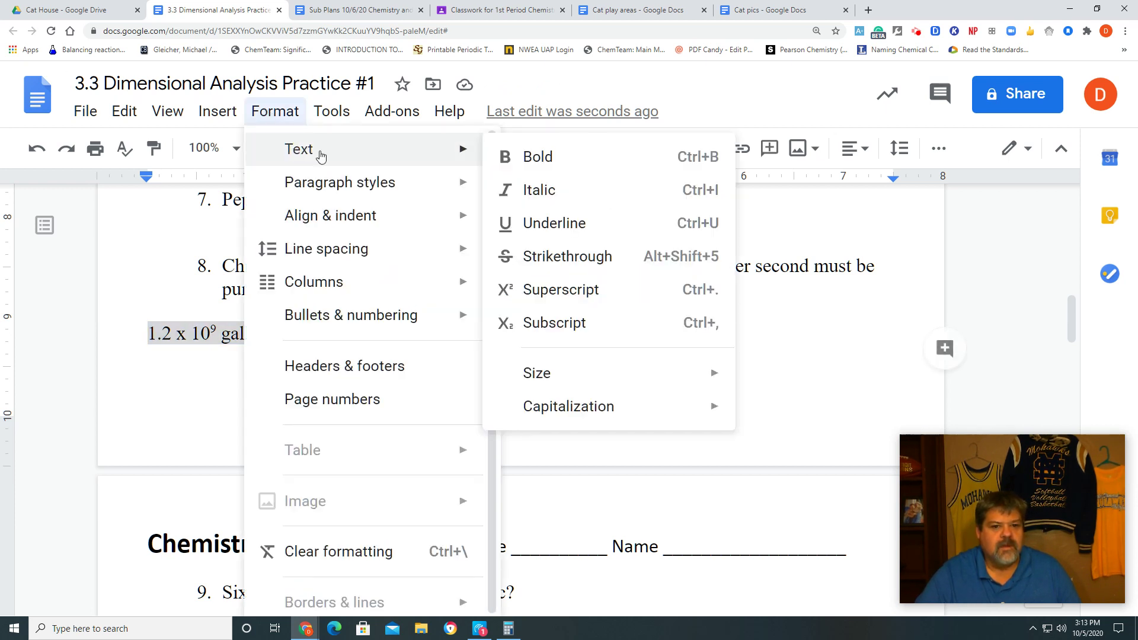
click(554, 223)
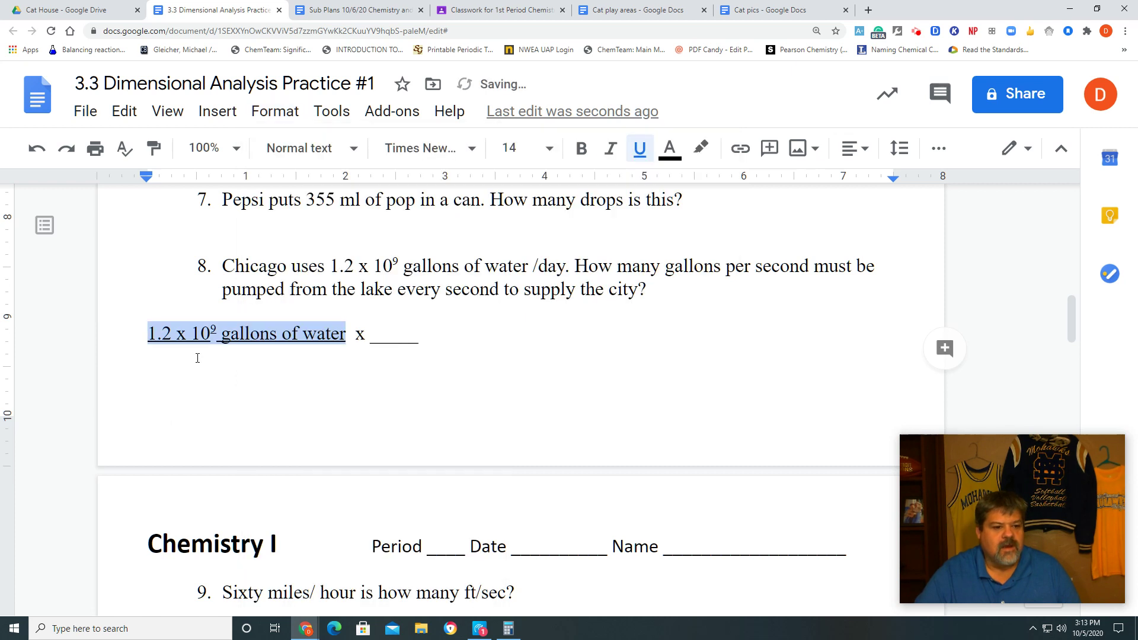
click(197, 358)
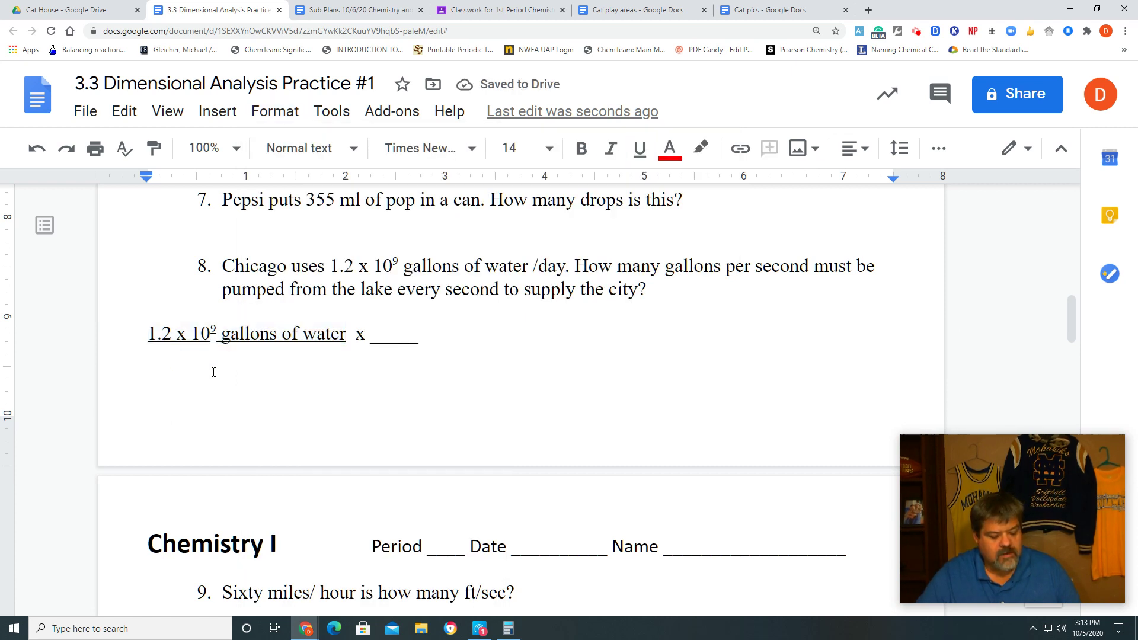
text(1 day)
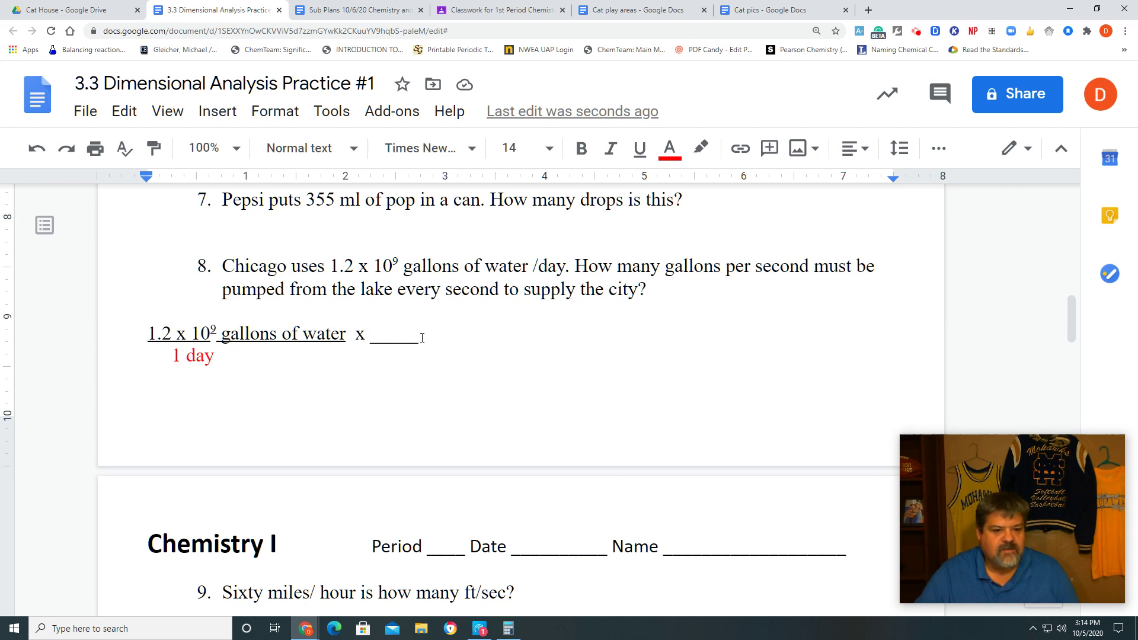
- Replace the blank after the x with '1 day' and underline it as the next numerator
drag(418, 339, 374, 342)
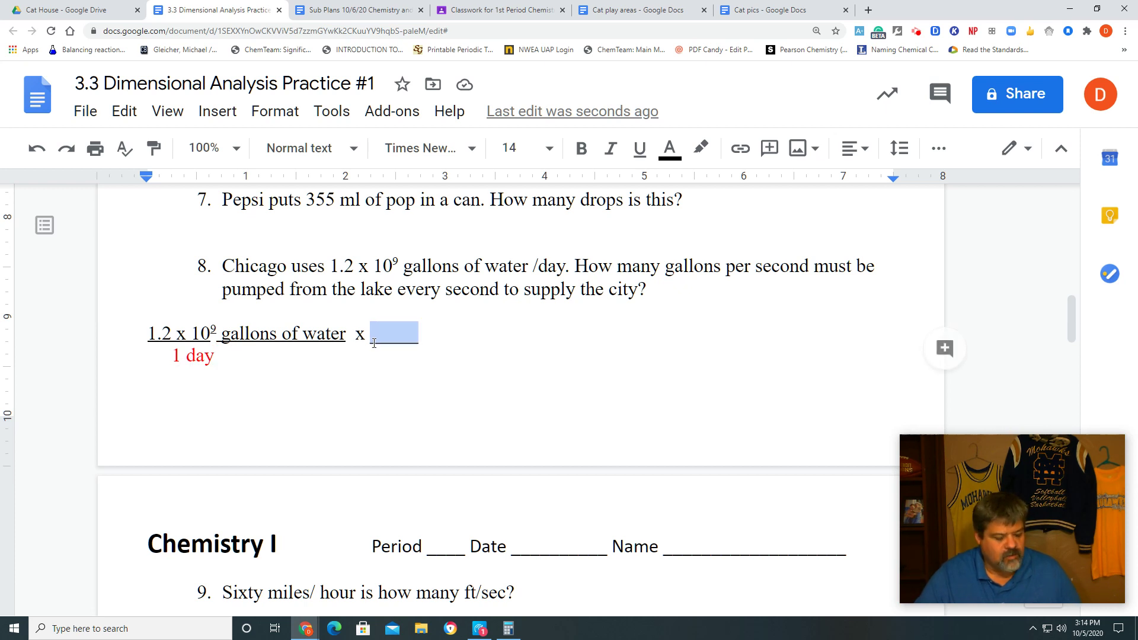
text(1 day)
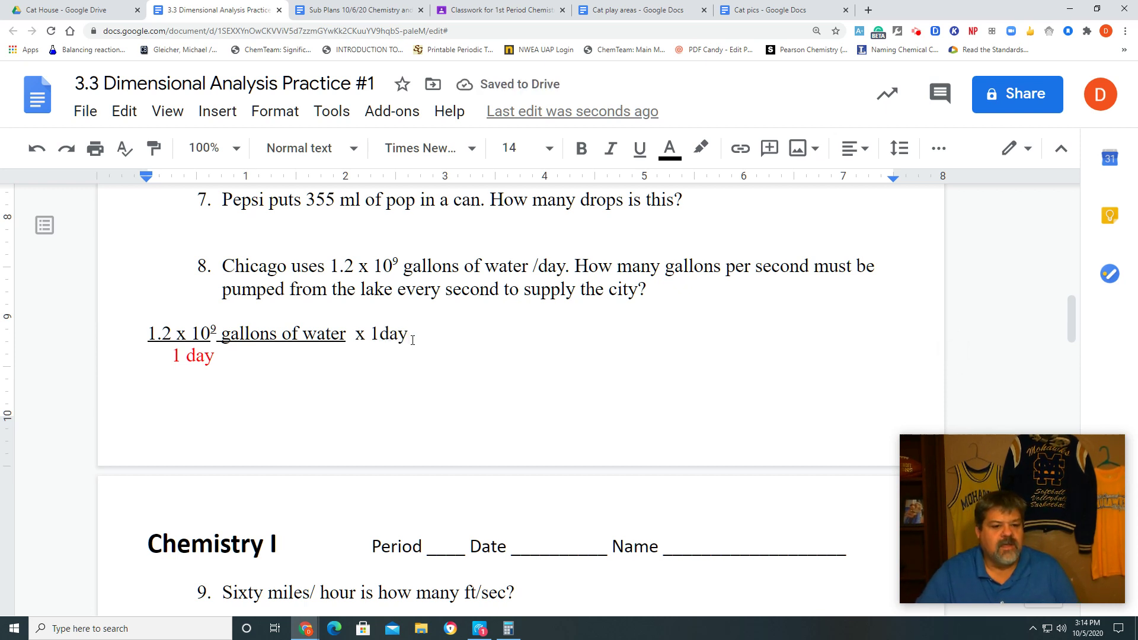
click(273, 113)
mouse_move(305, 153)
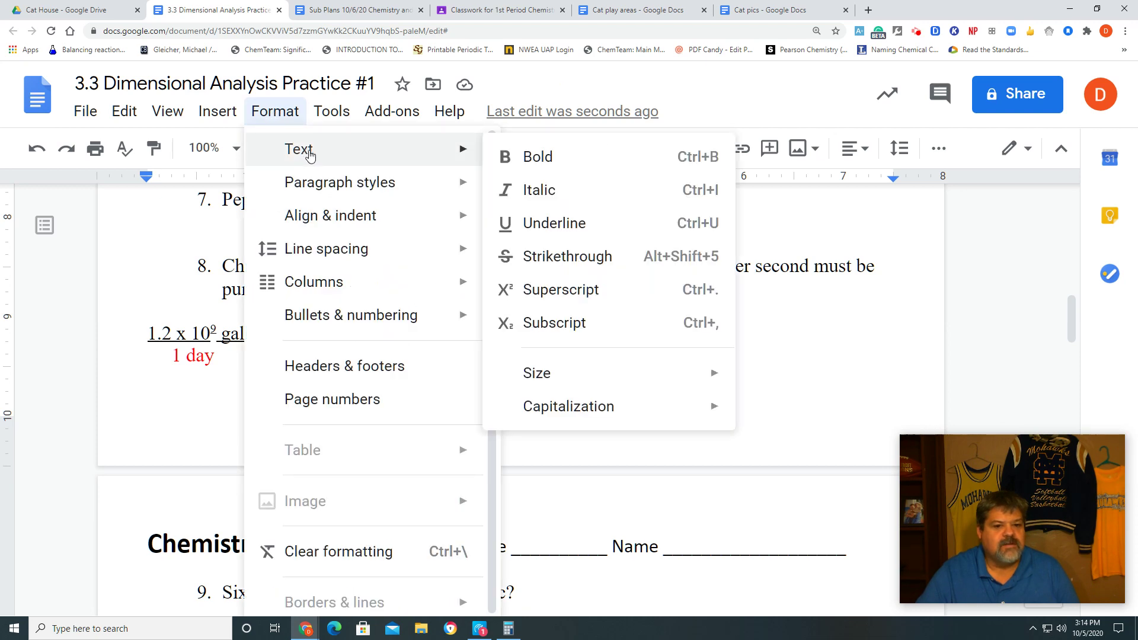
click(550, 259)
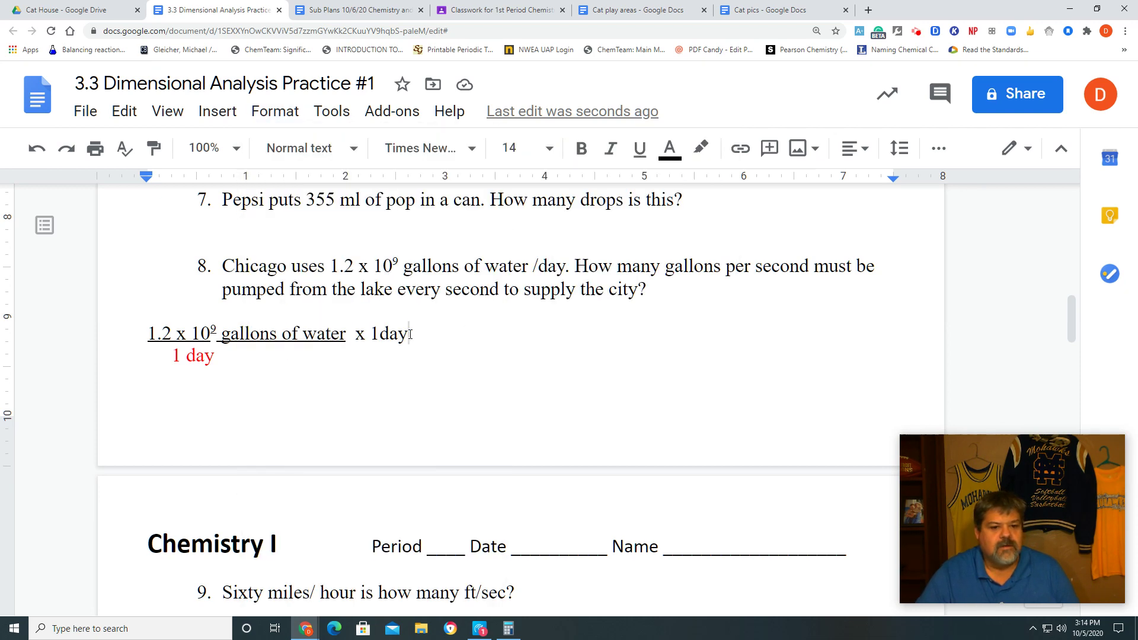
drag(409, 334, 375, 336)
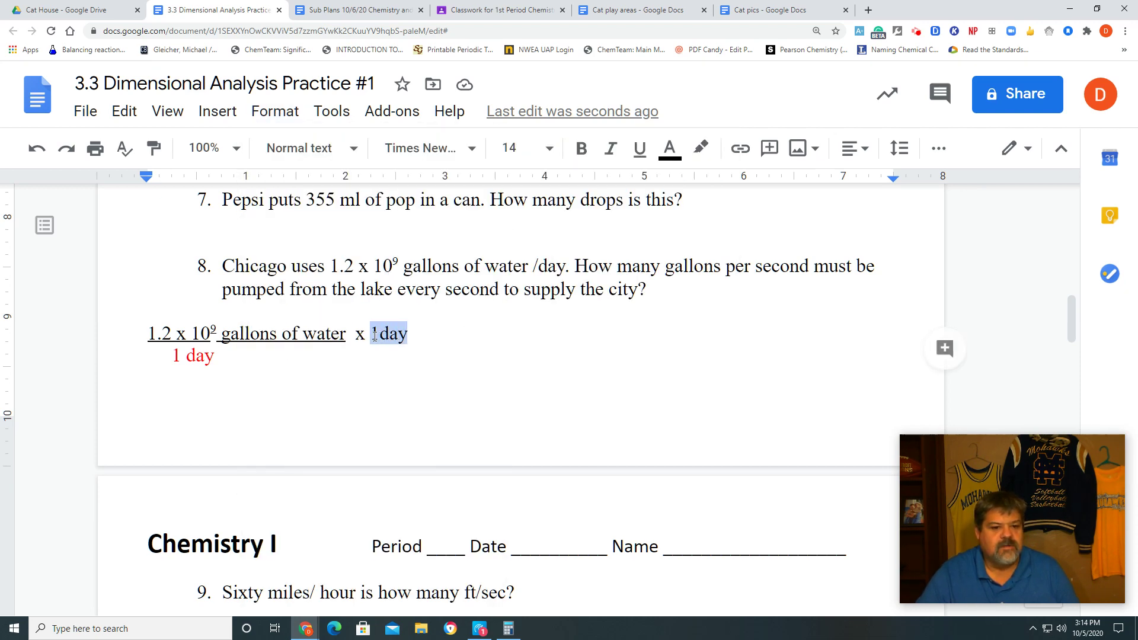
click(280, 115)
mouse_move(306, 148)
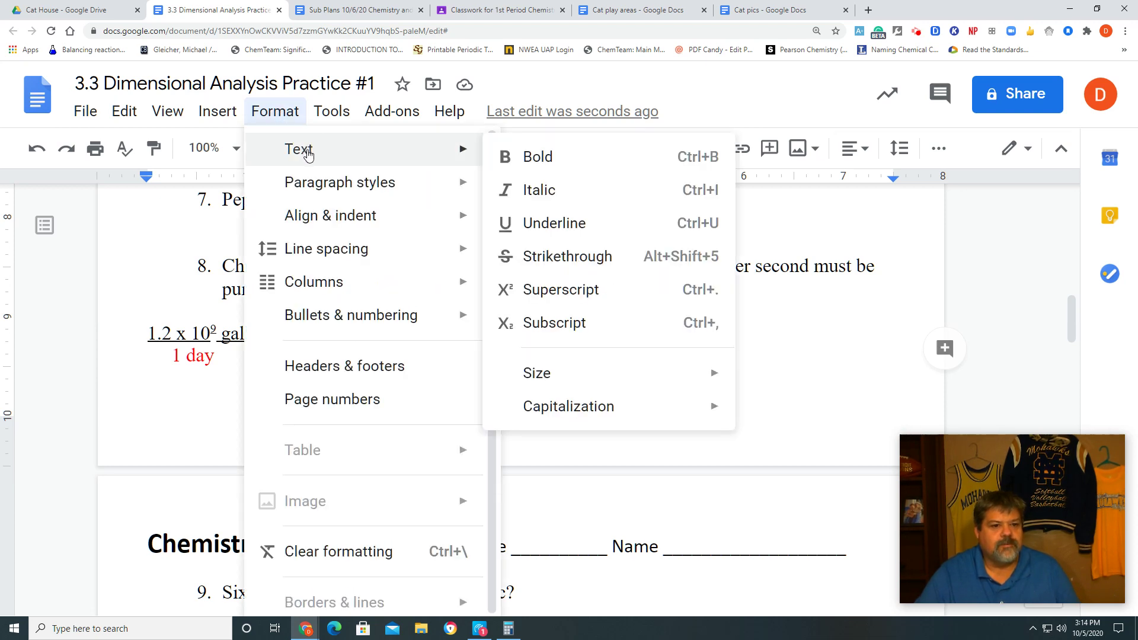
click(522, 231)
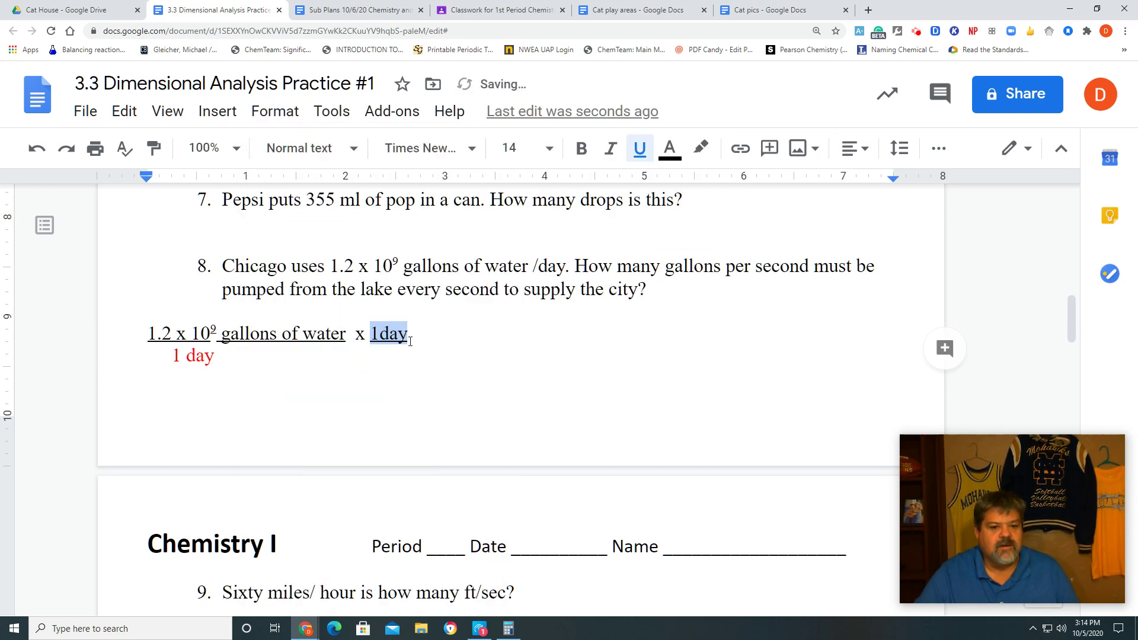
click(379, 336)
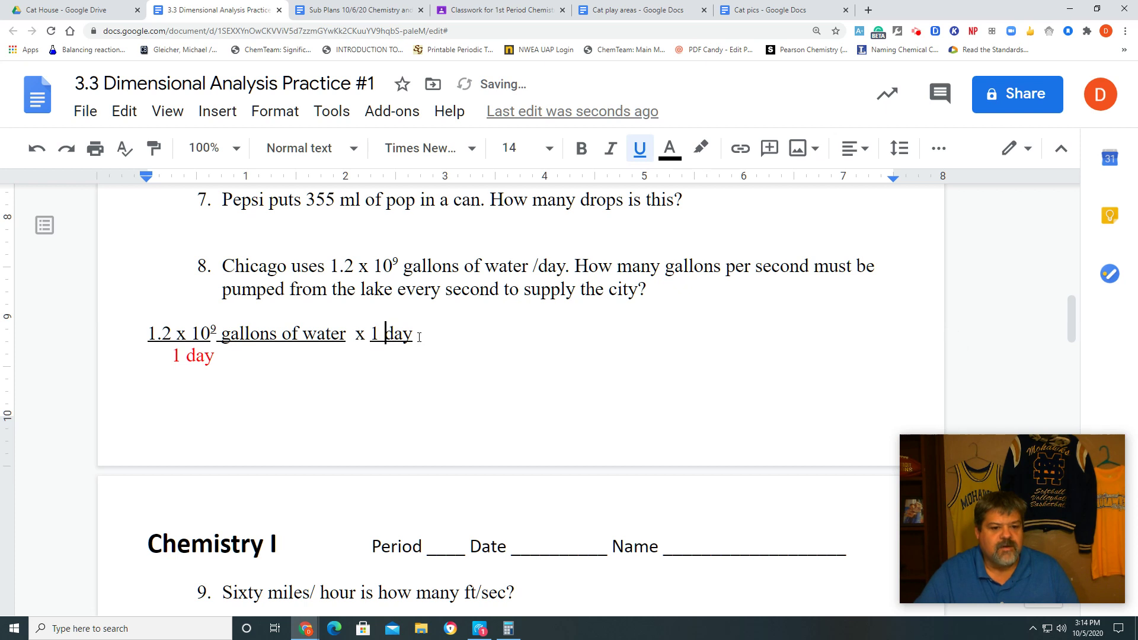
click(435, 335)
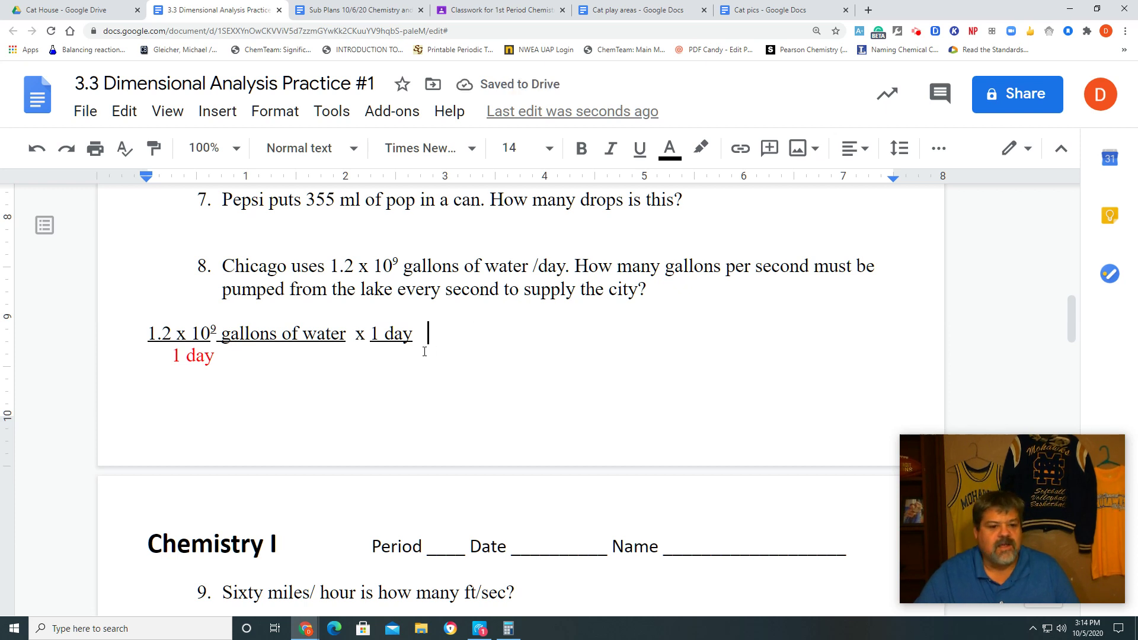
- Type '24 hrs' on the denominator line beneath the numerator '1 day'
click(381, 359)
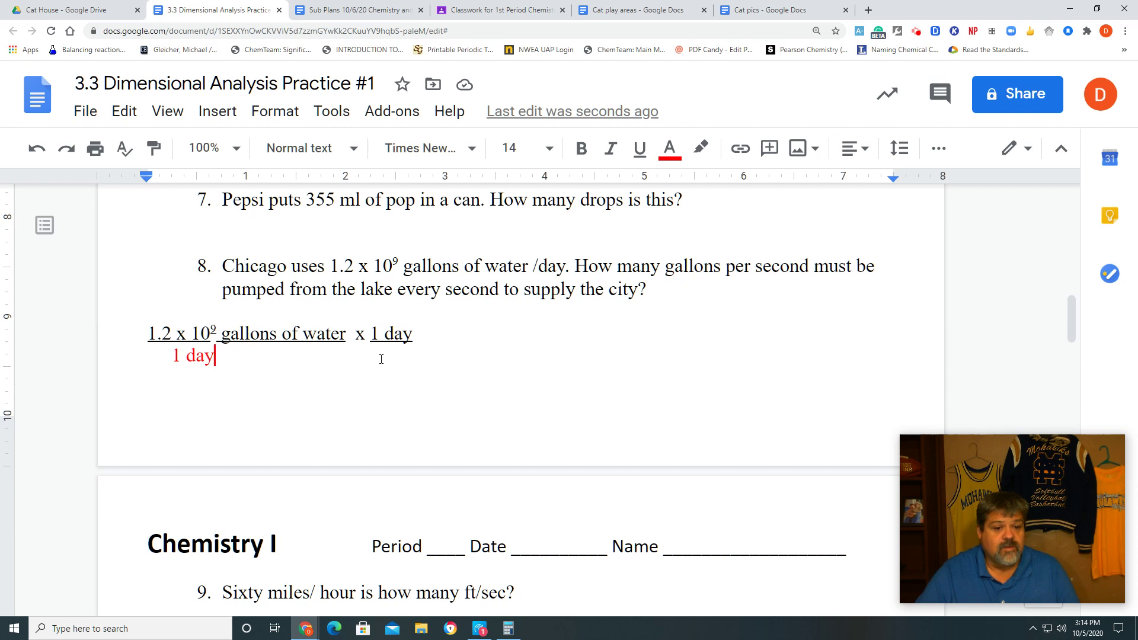
key(Tab)
key(Tab)
key(Tab)
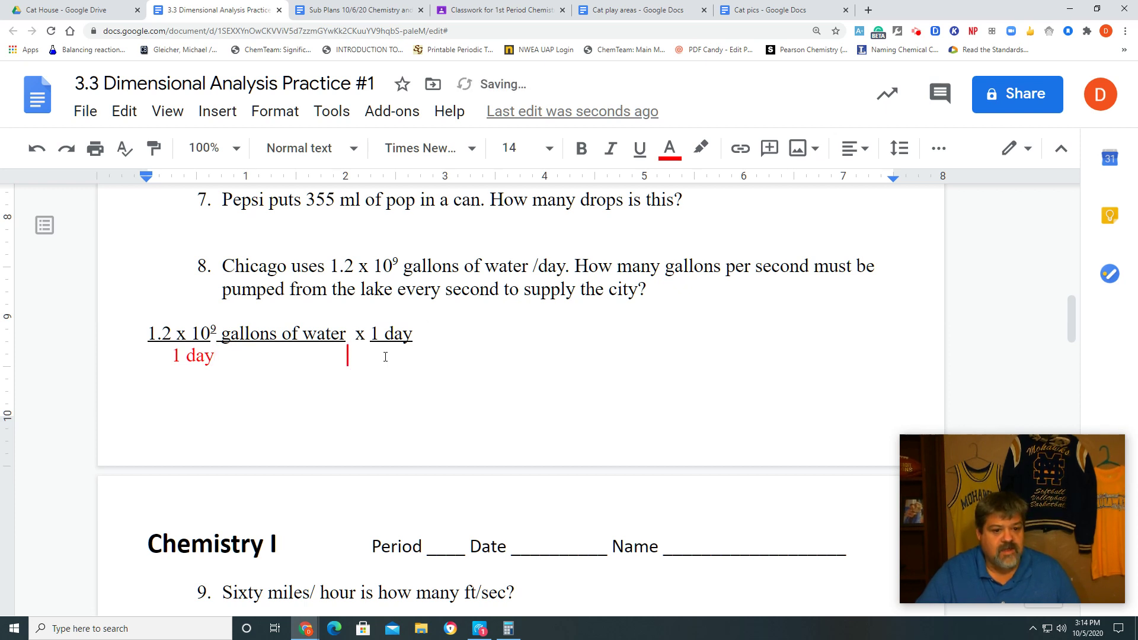
key(Tab)
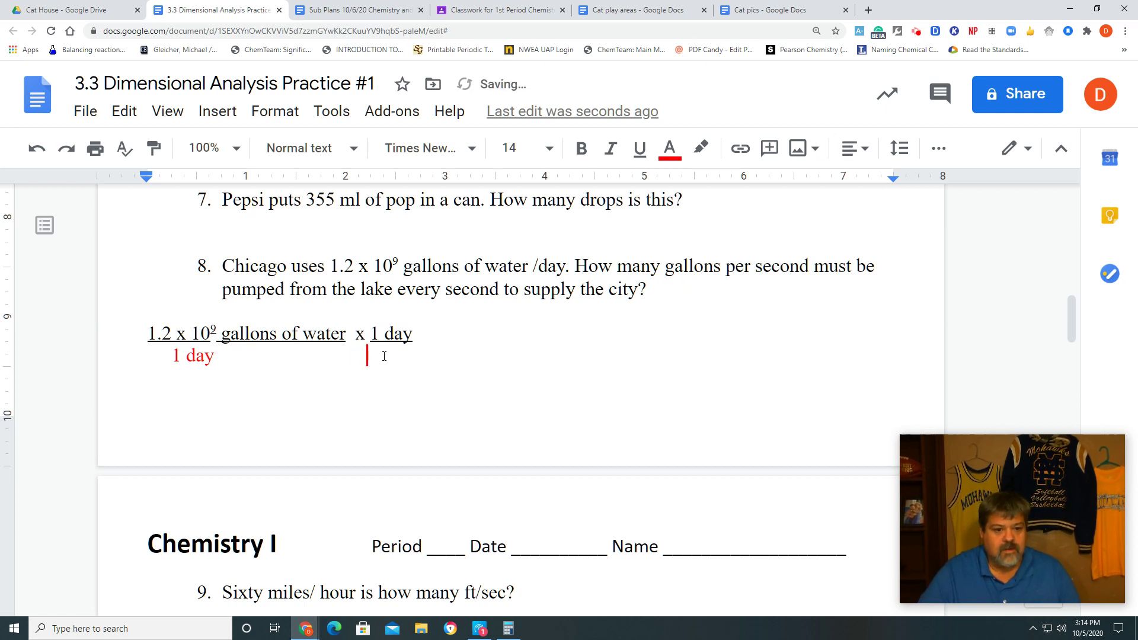
text(24)
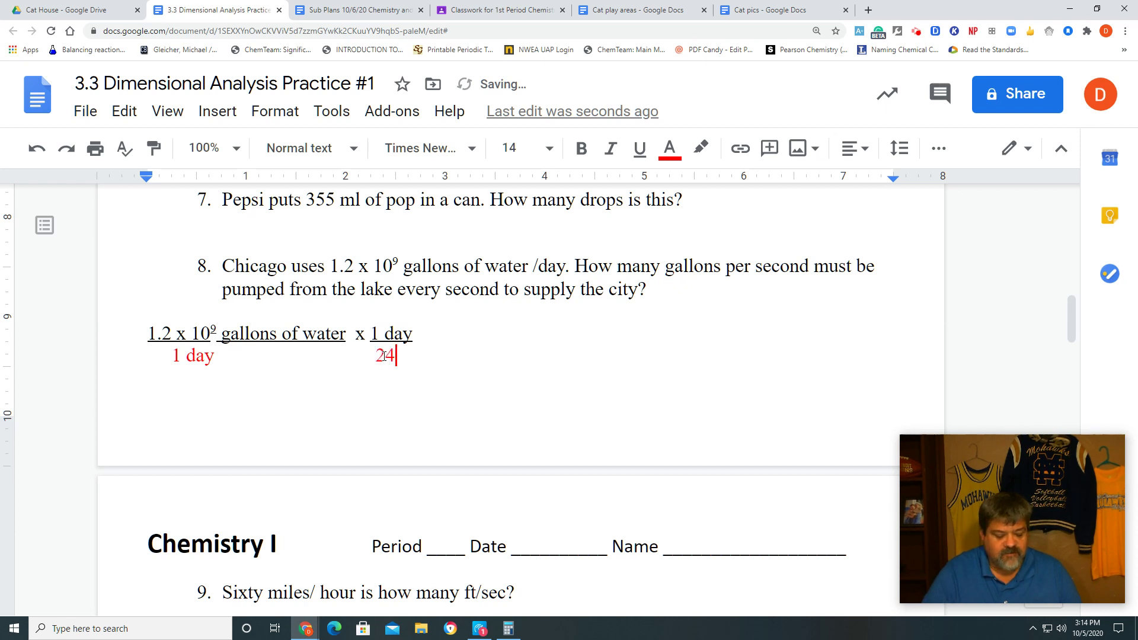
text( hrs)
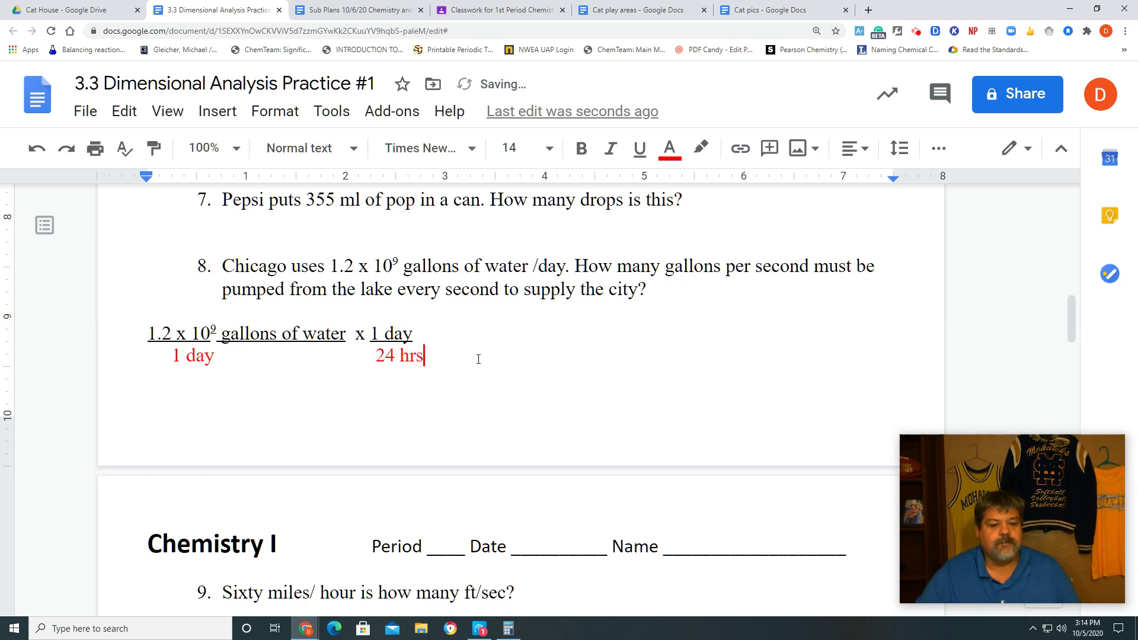
- Add 'x 1 hr' with 1 hr underlined, and '60 min' beneath it
click(432, 333)
text(x)
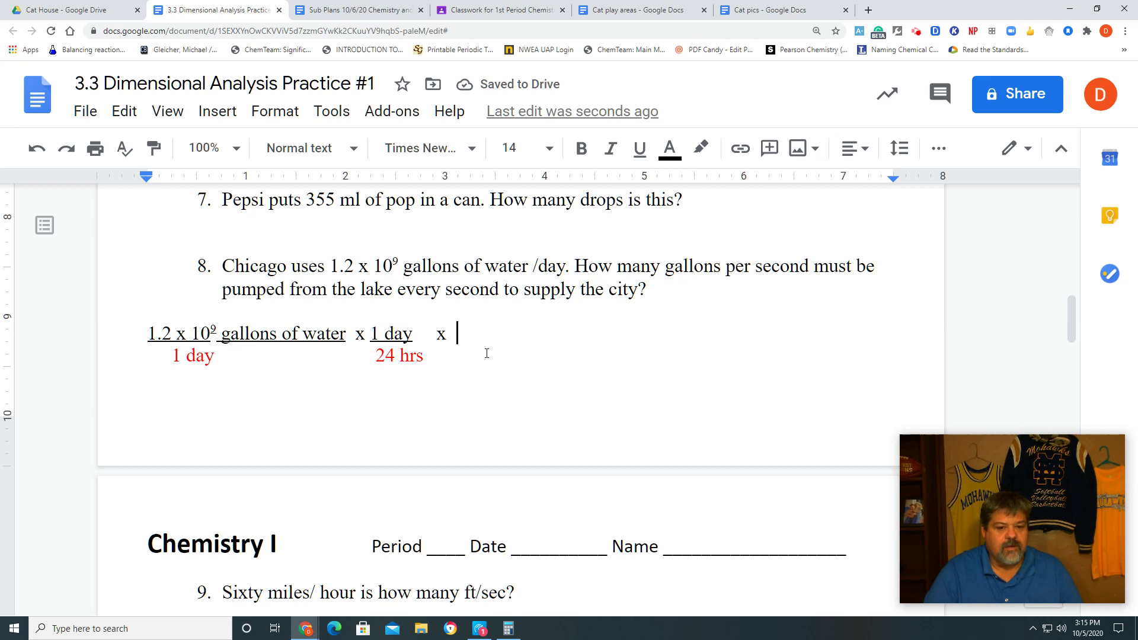
text(1 hr)
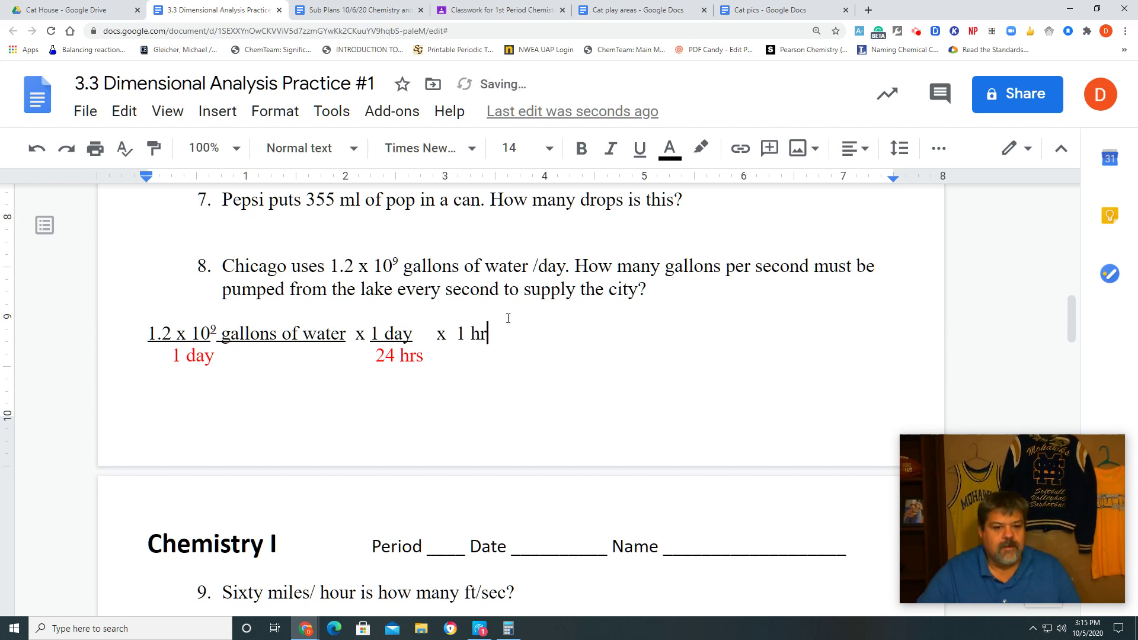
text(s)
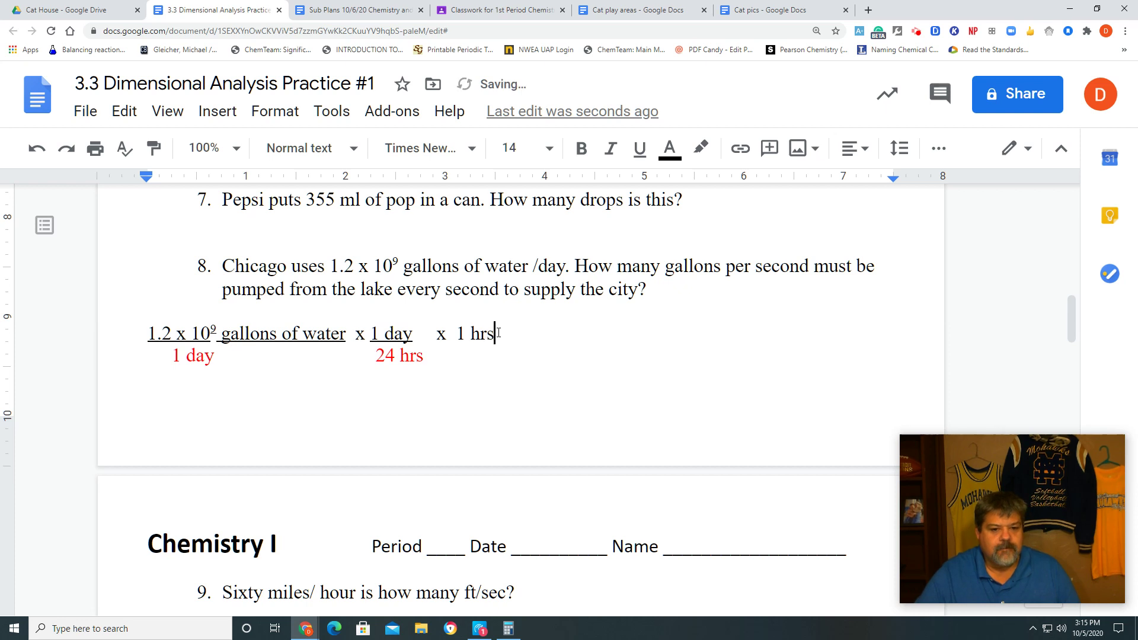
key(BackSpace)
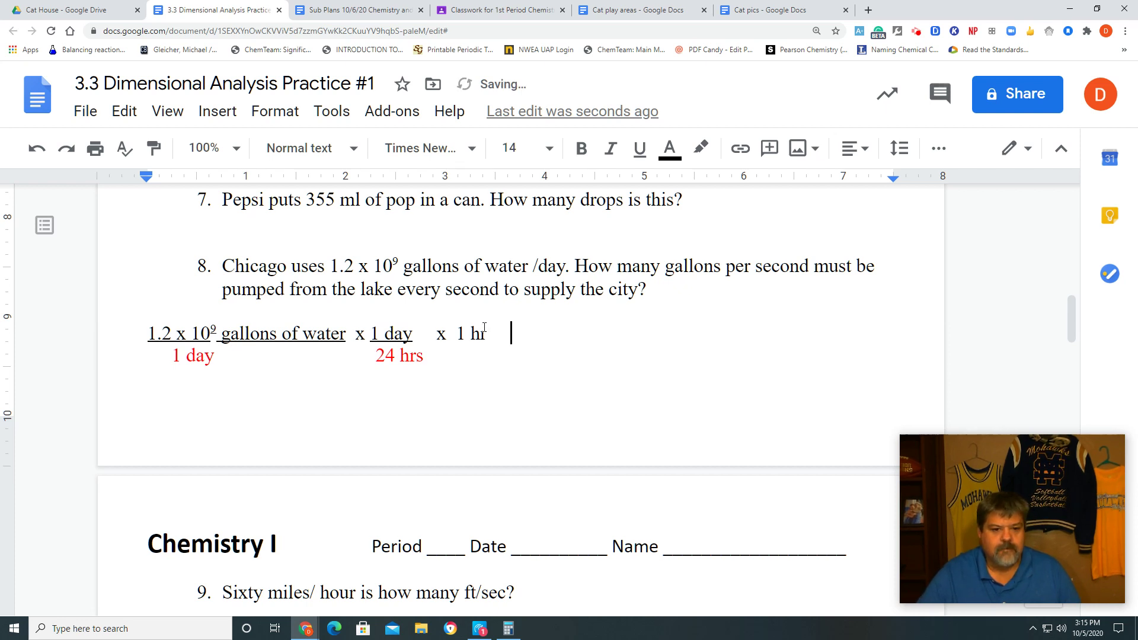
drag(486, 334, 458, 334)
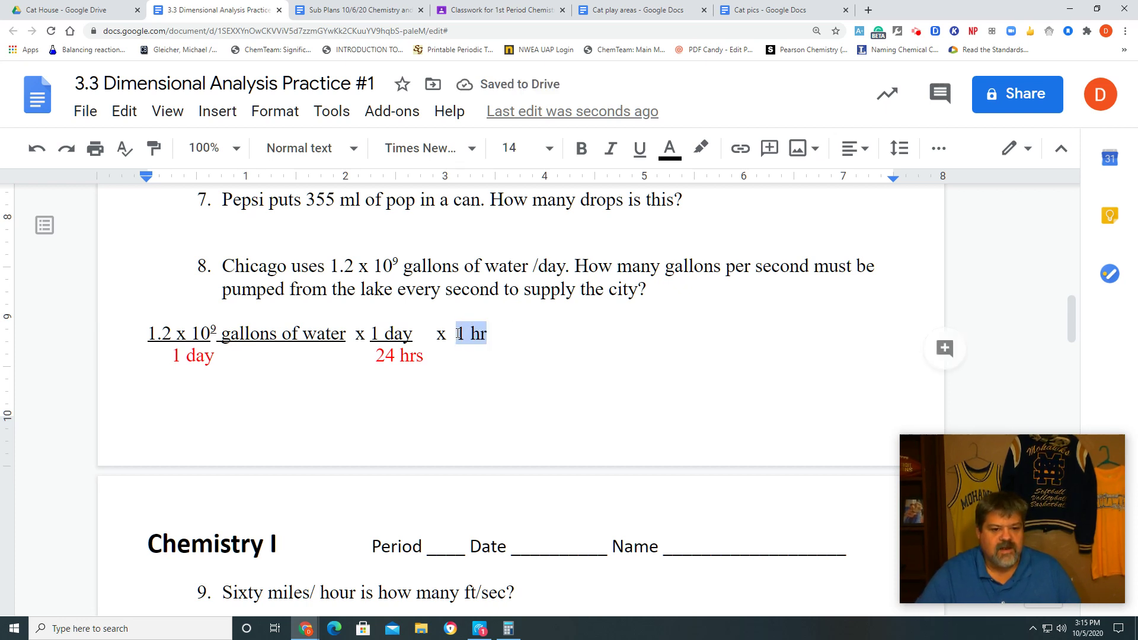
click(275, 111)
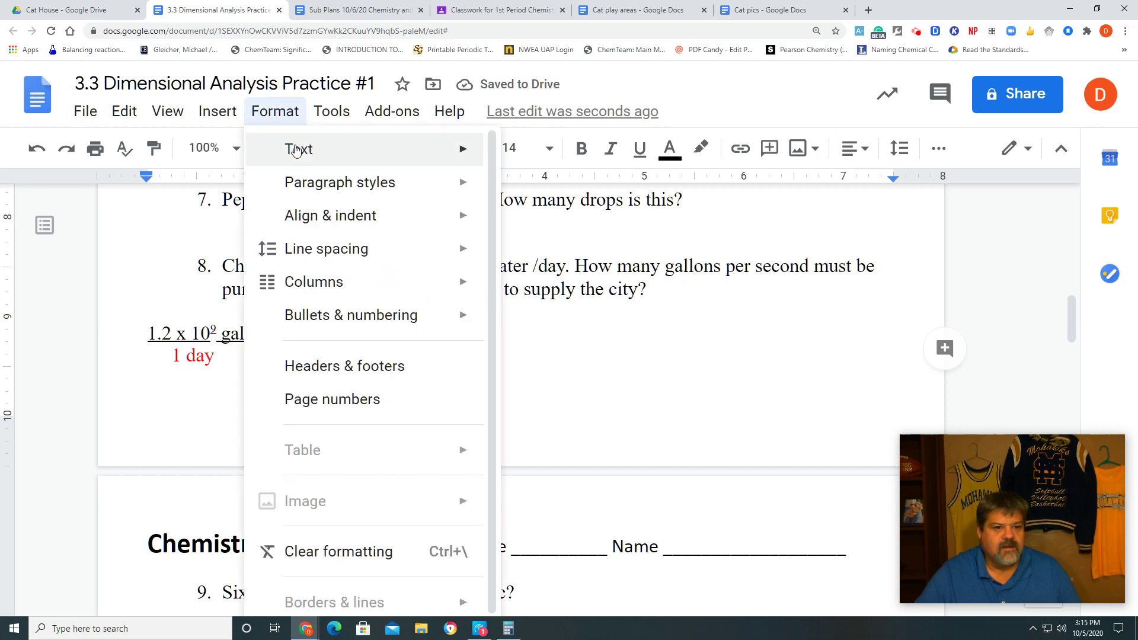
mouse_move(300, 149)
click(569, 222)
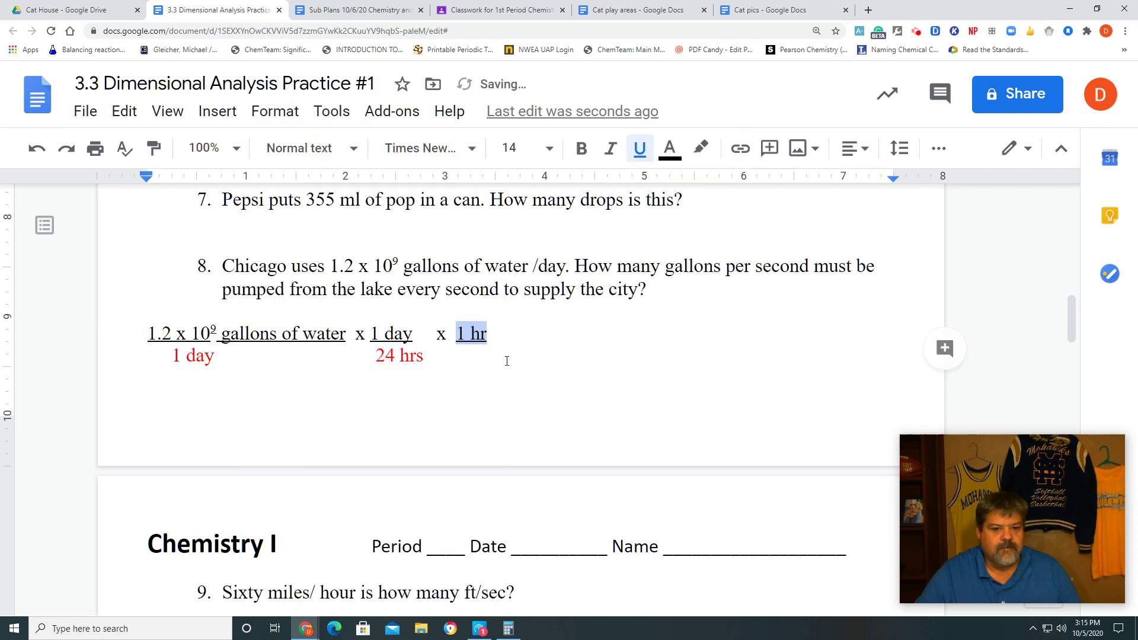
click(456, 360)
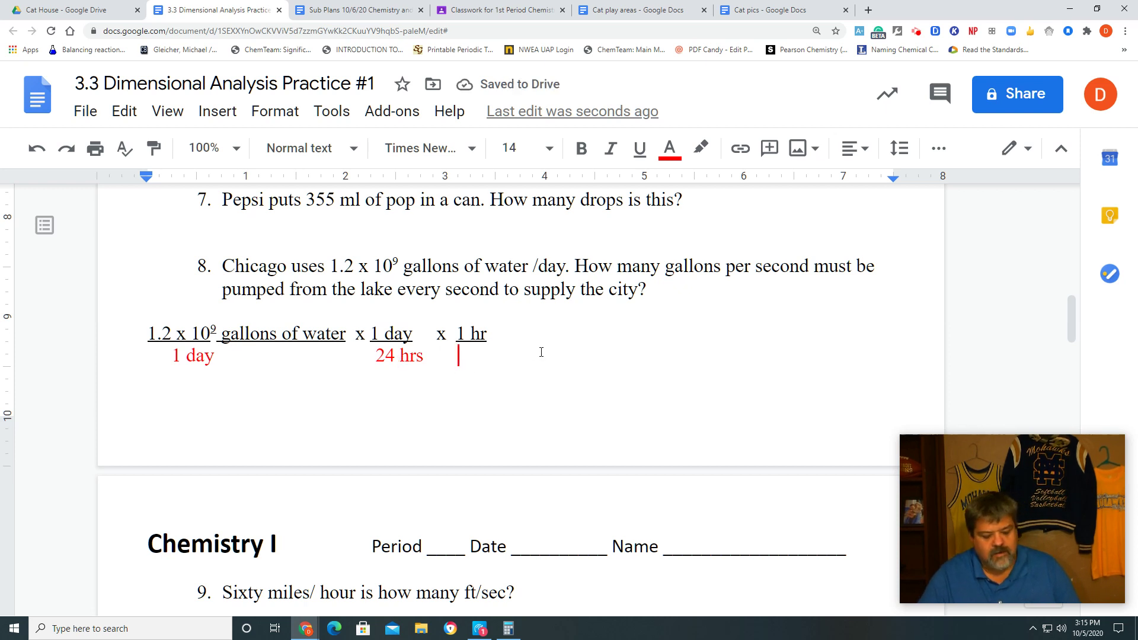
text(60)
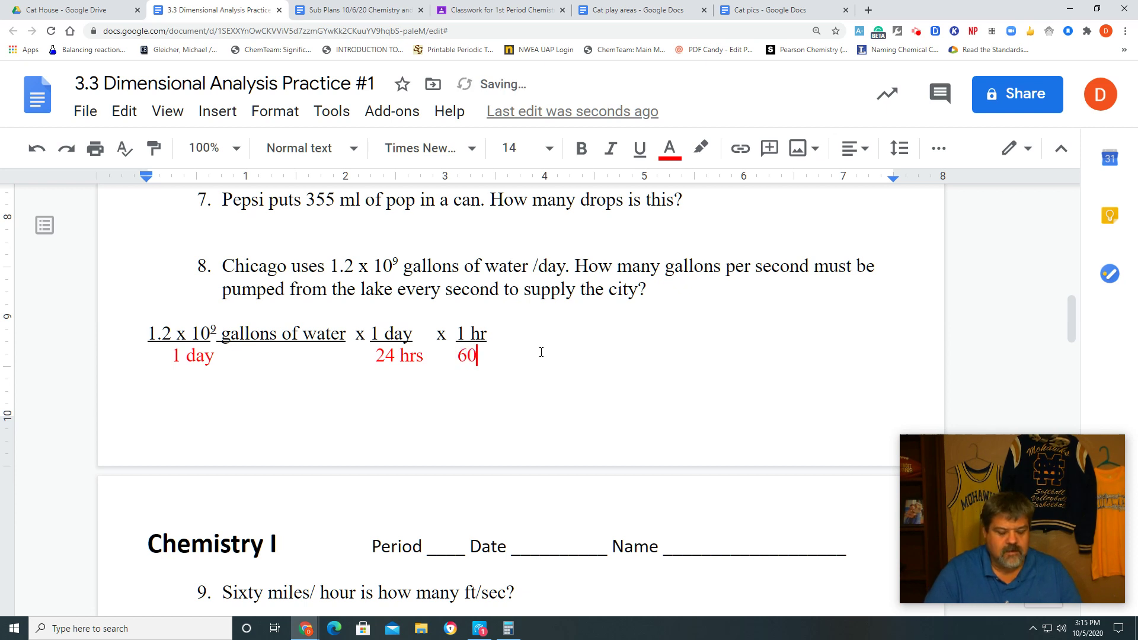
text( min)
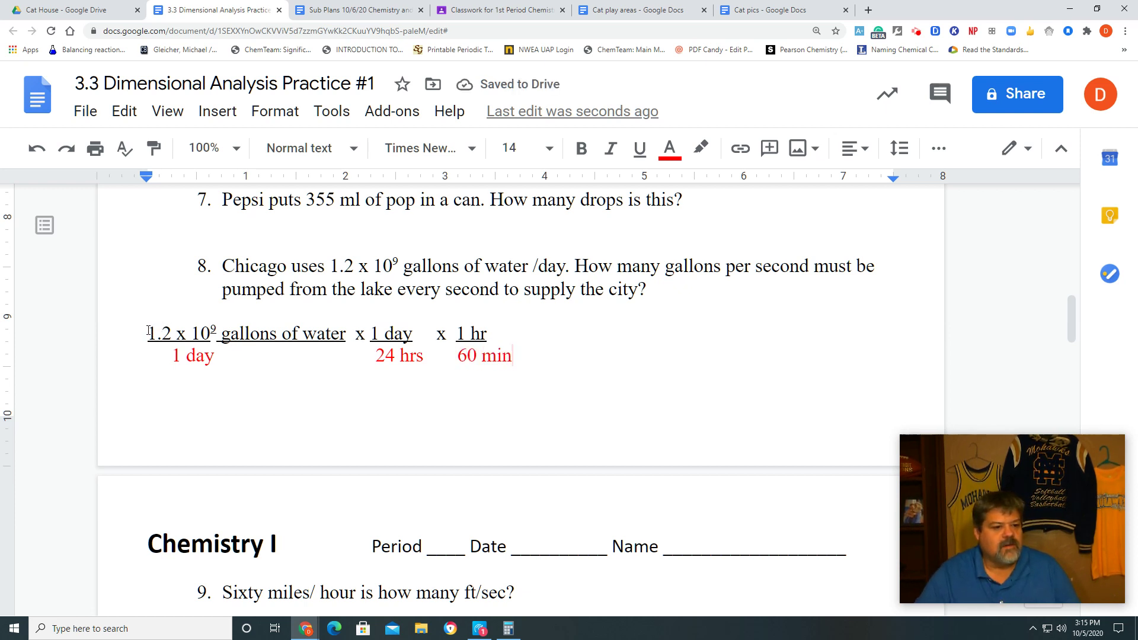
- Change both lines of the conversion chain to black text
drag(148, 330, 475, 390)
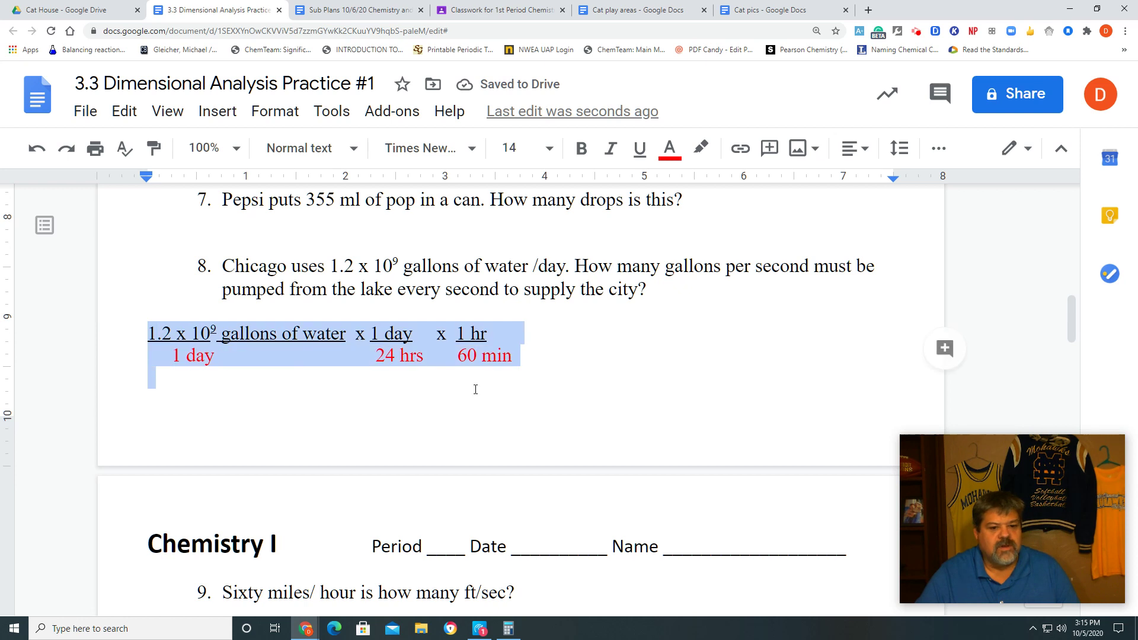
click(669, 149)
click(678, 187)
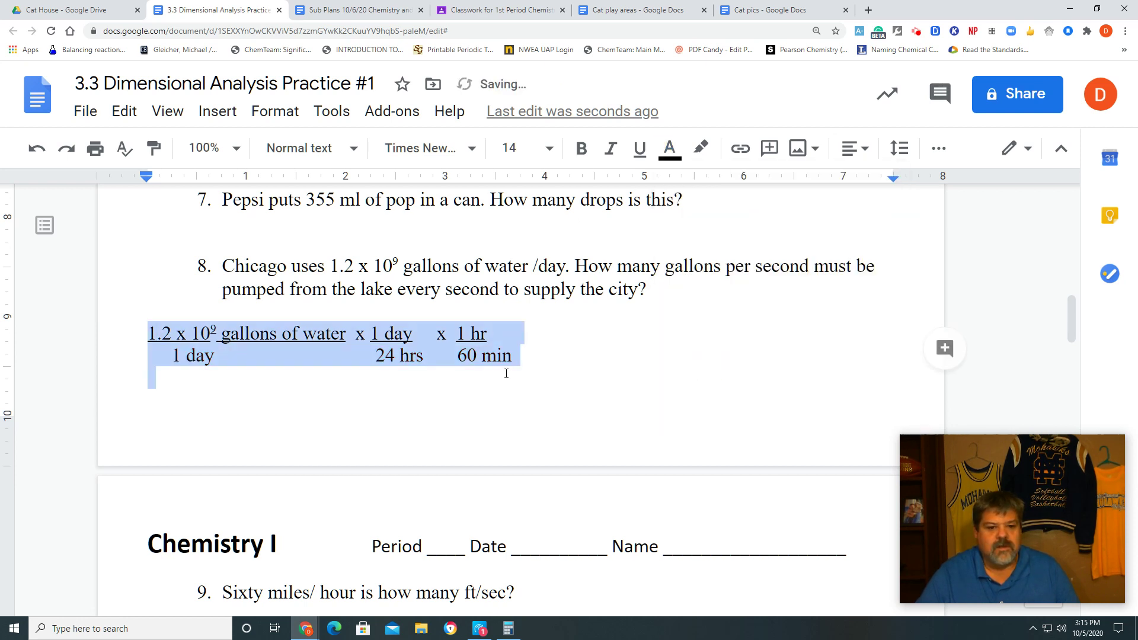
click(510, 357)
- Adjust the spacing so '60 min' lines up beneath '1 hr'
click(457, 356)
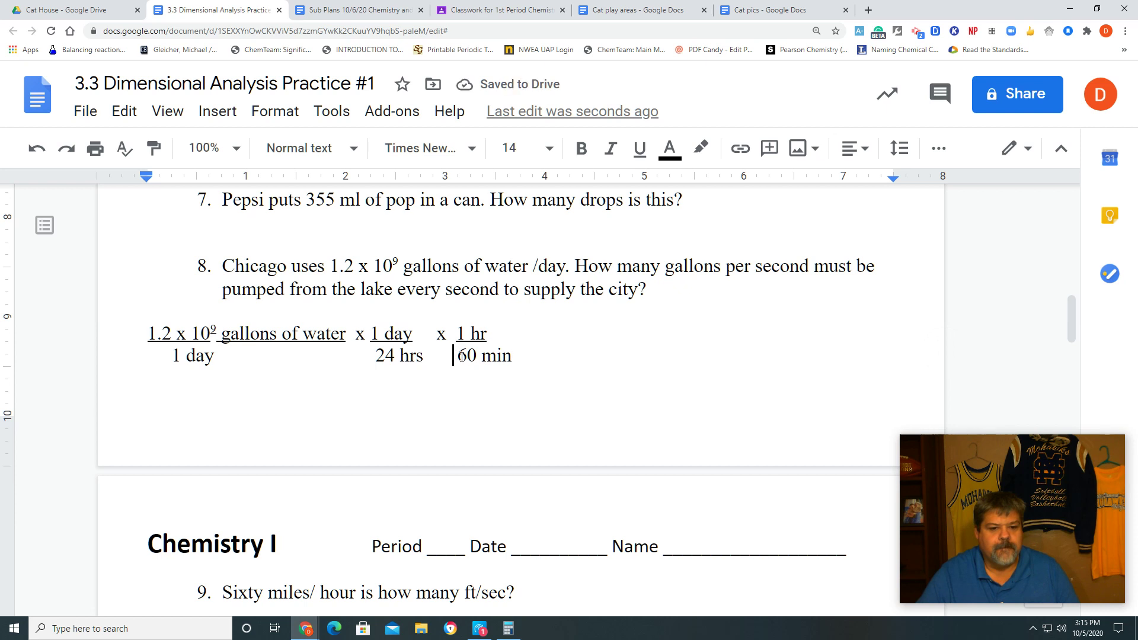
key(BackSpace)
key(BackSpace)
key(BackSpace)
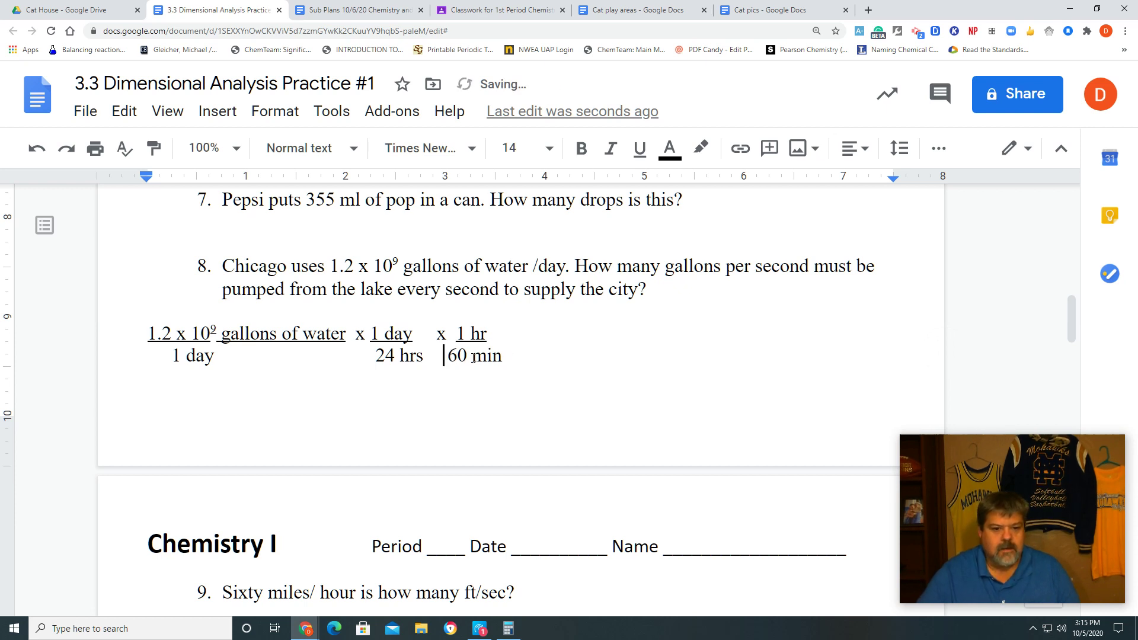
click(455, 333)
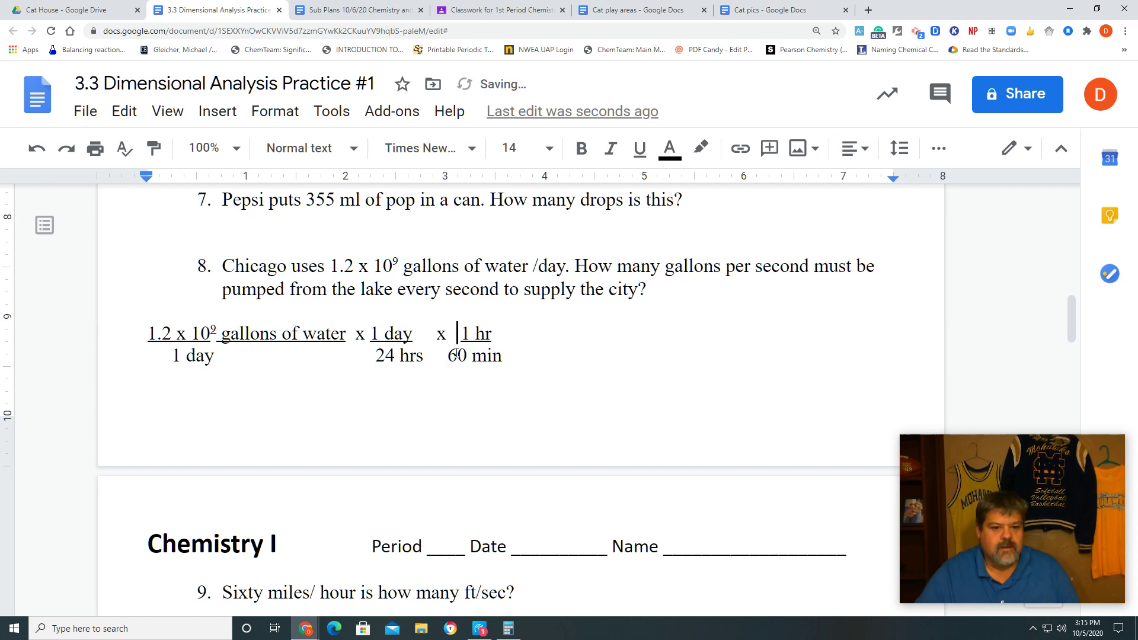
click(449, 358)
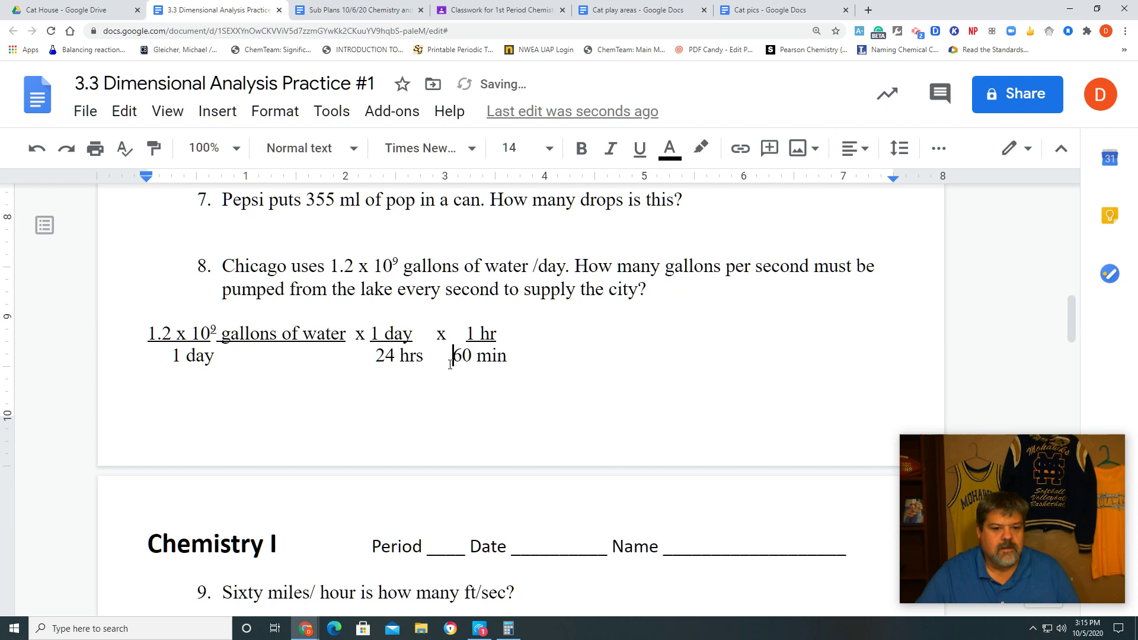
click(541, 338)
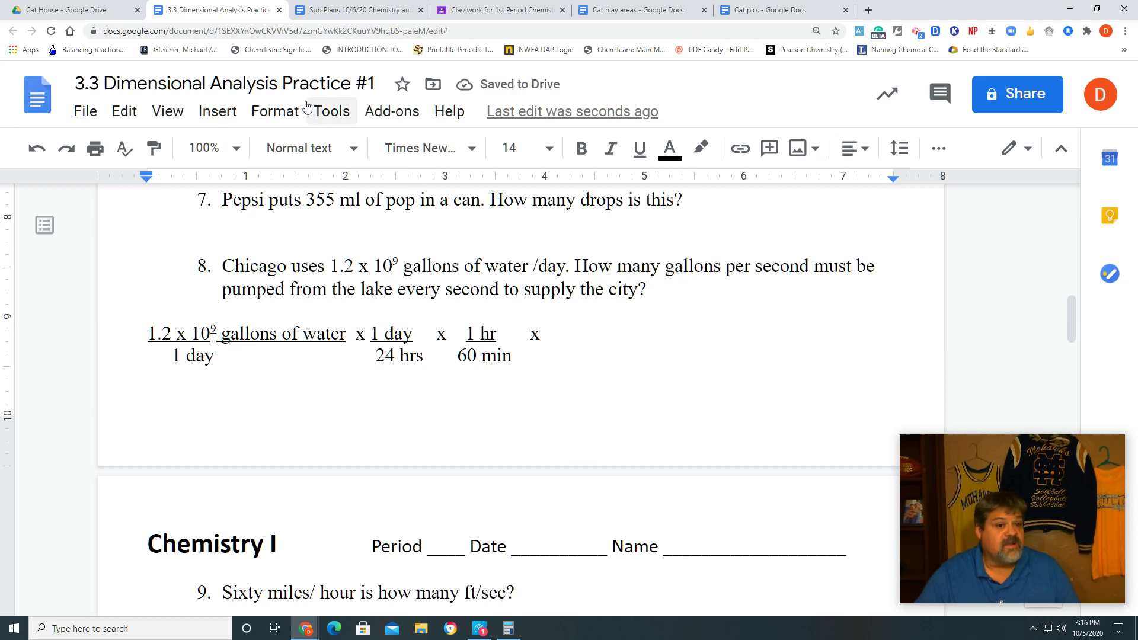
- Type an underlined '1 min' after the last x, with '60 s' beneath it
click(274, 112)
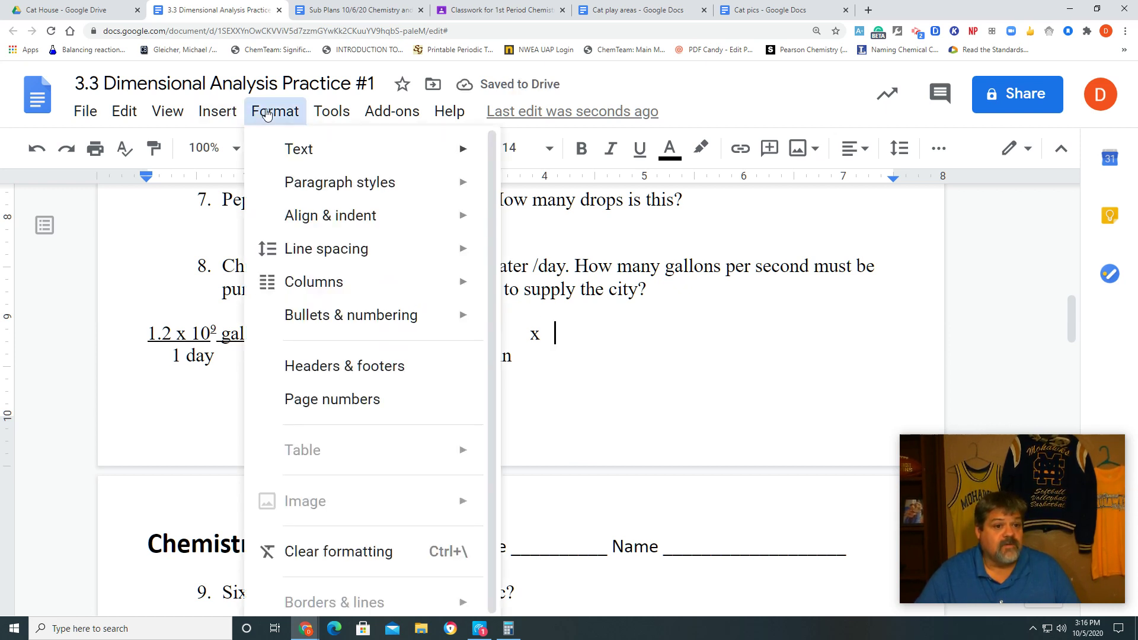
mouse_move(297, 148)
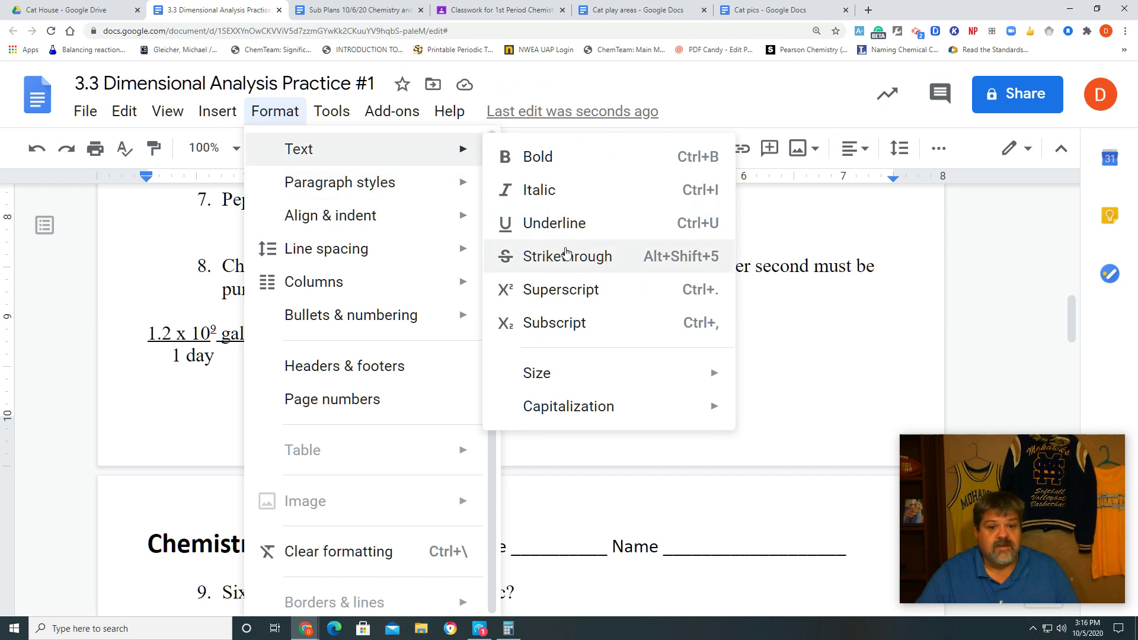
click(542, 225)
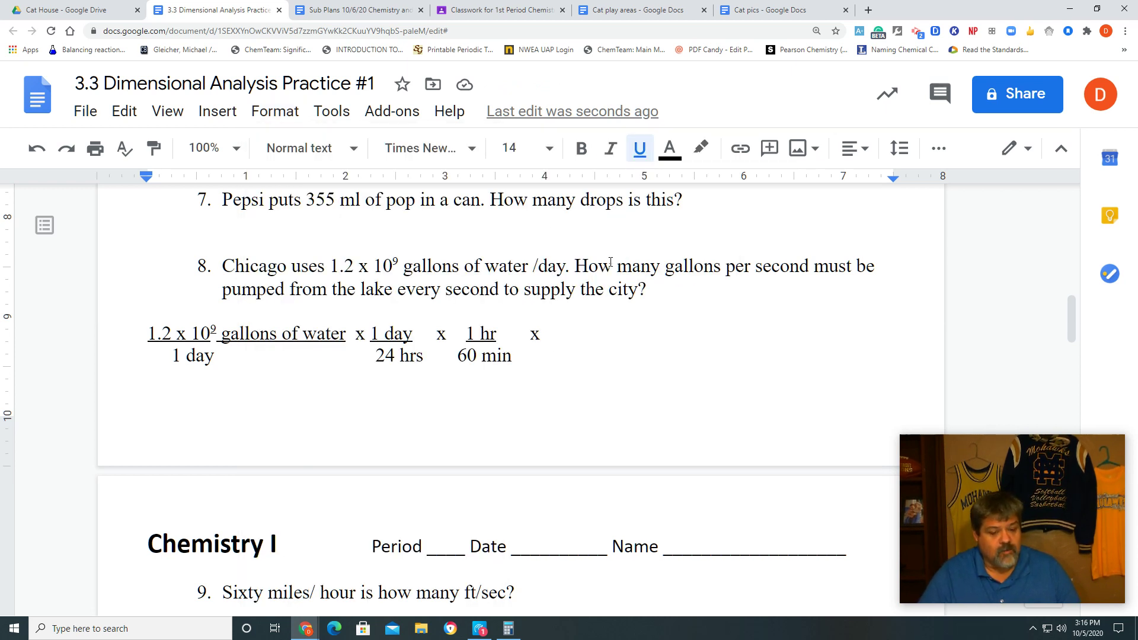
text(1)
text( min)
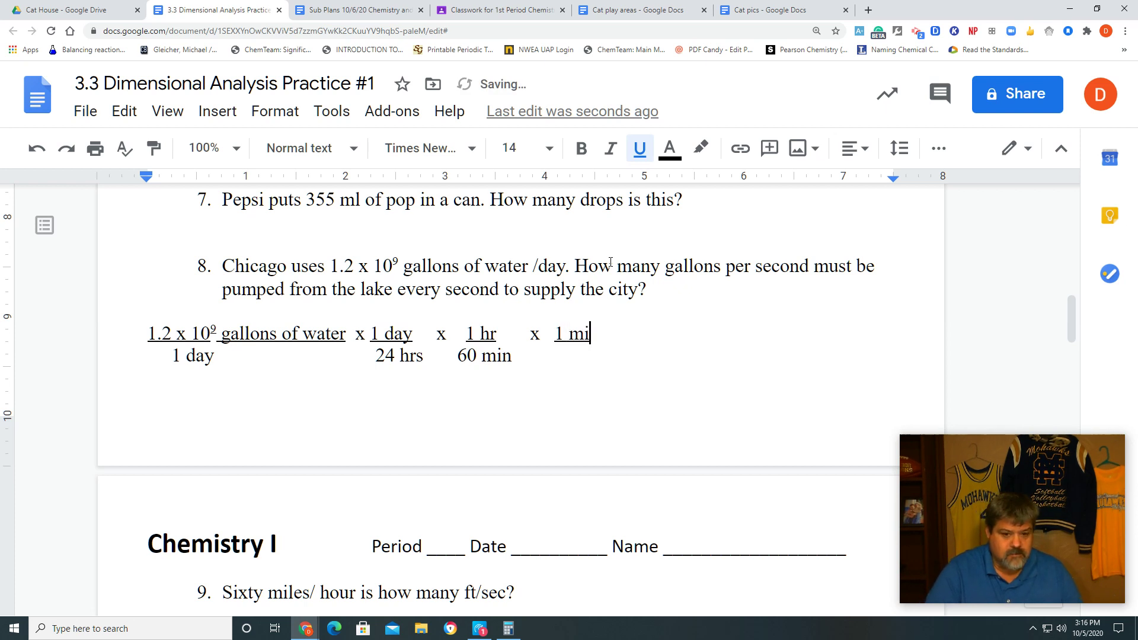
click(543, 360)
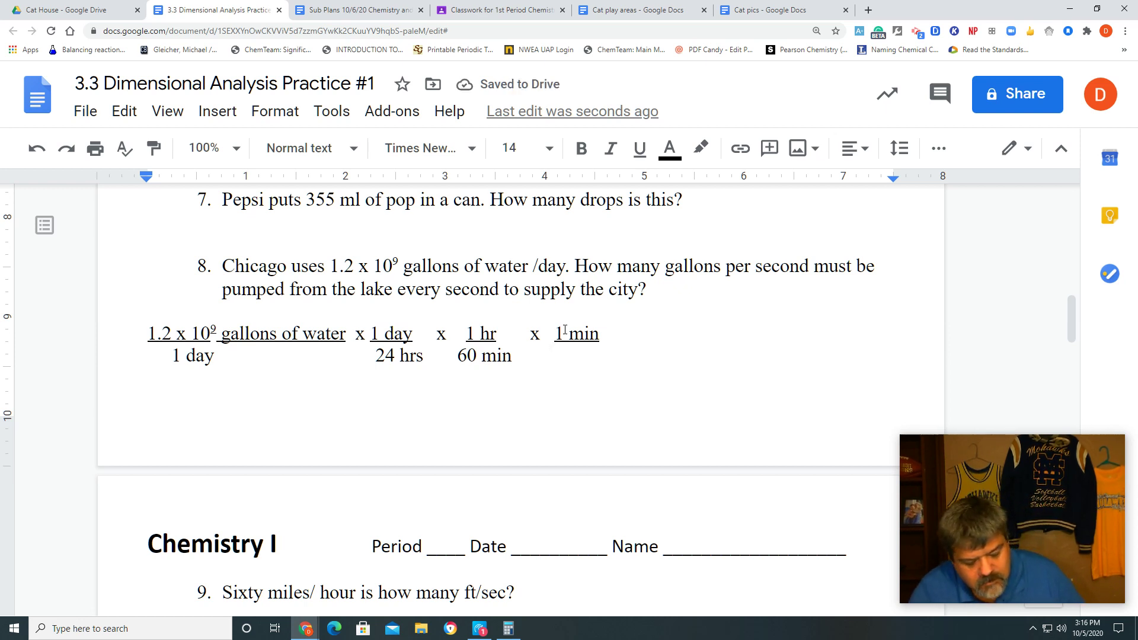
text(60)
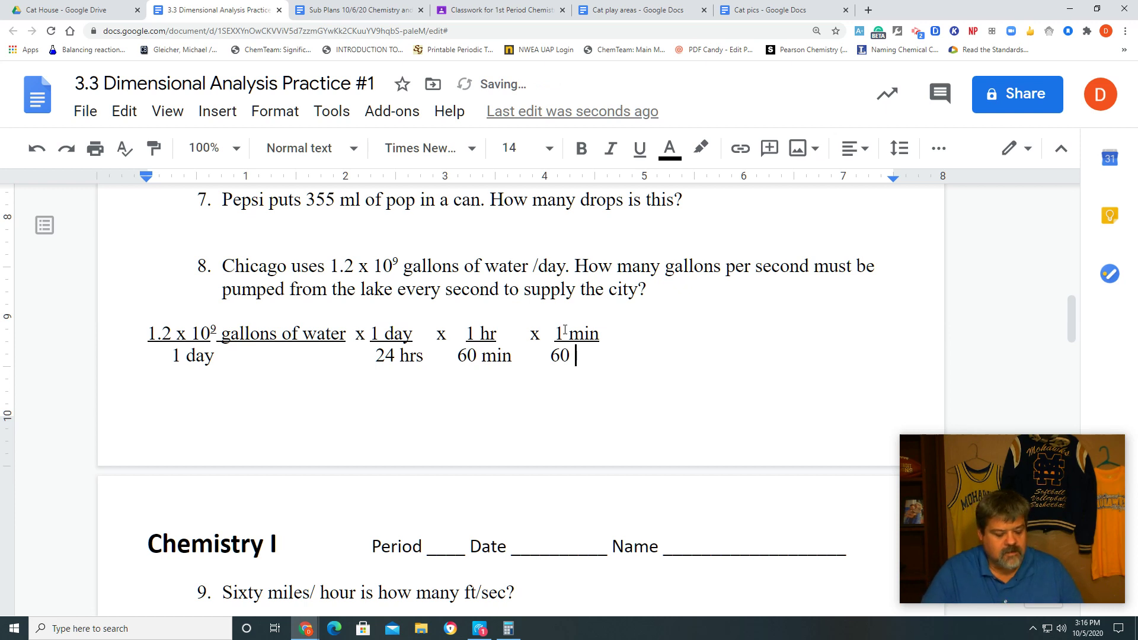
text( s)
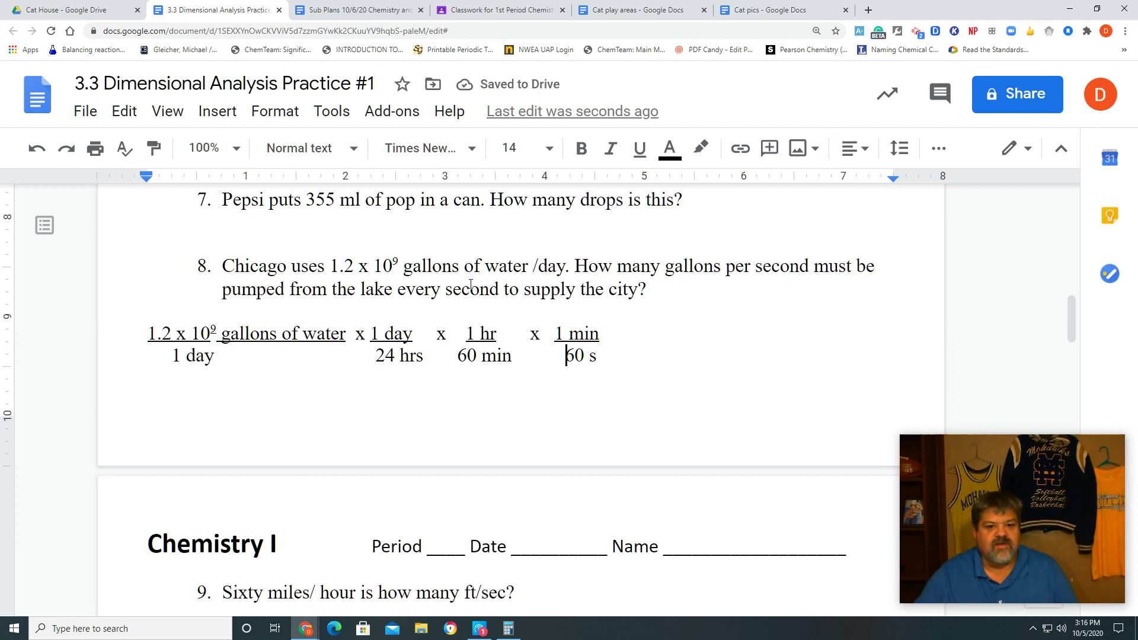
- Strike through 'day' in both the denominator and the 1 day numerator
click(276, 112)
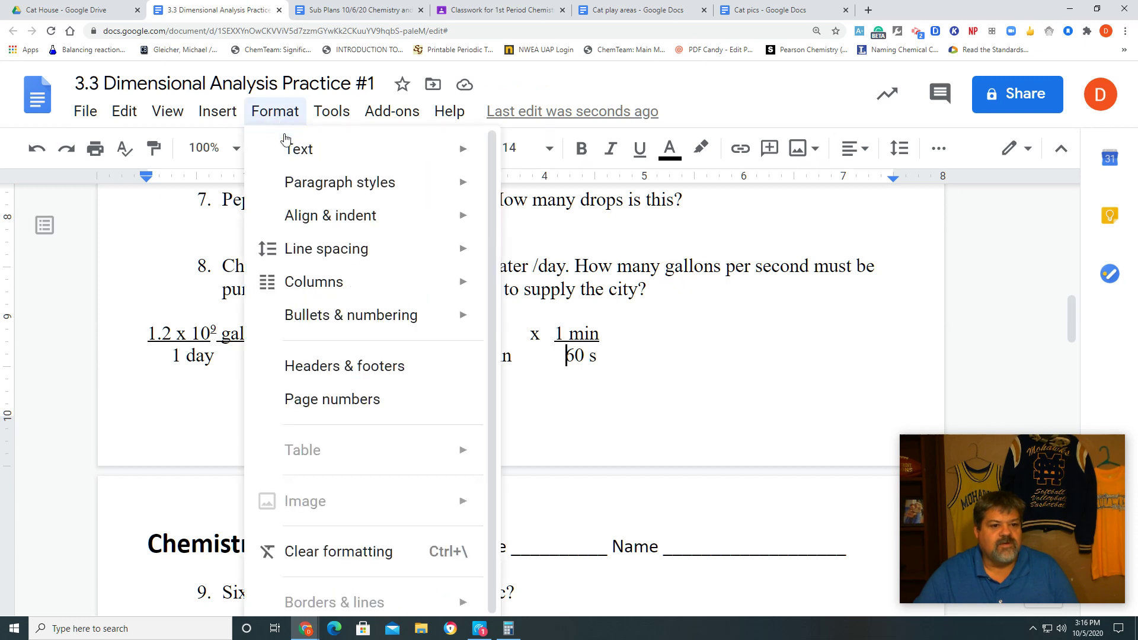
click(216, 357)
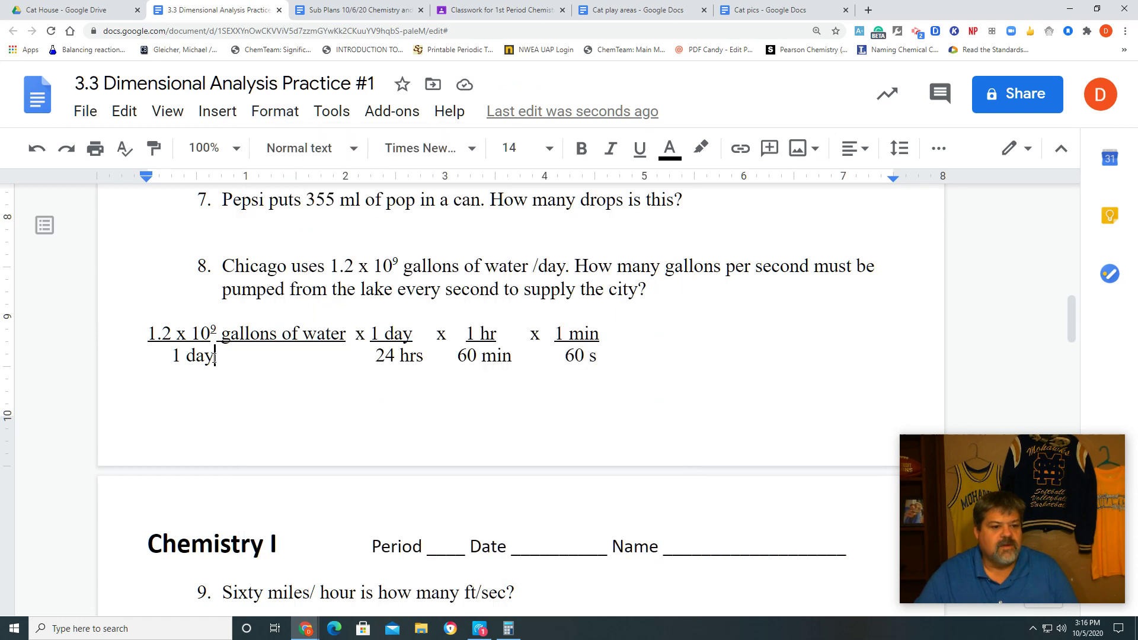
drag(216, 357, 187, 357)
click(211, 360)
click(271, 116)
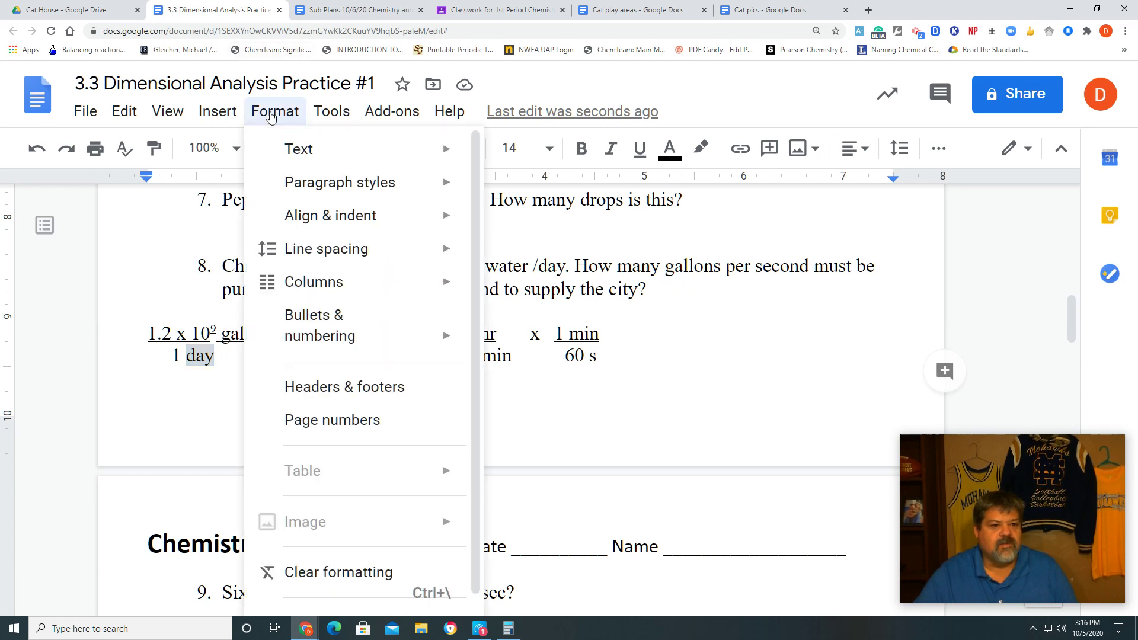
mouse_move(302, 153)
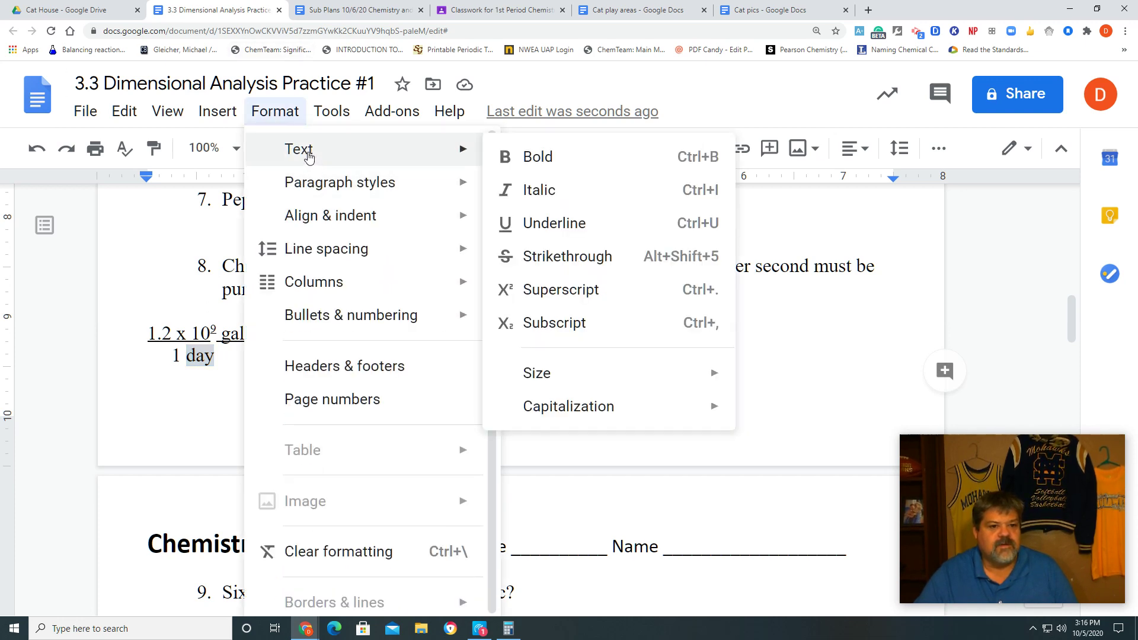
click(525, 256)
drag(414, 331, 384, 332)
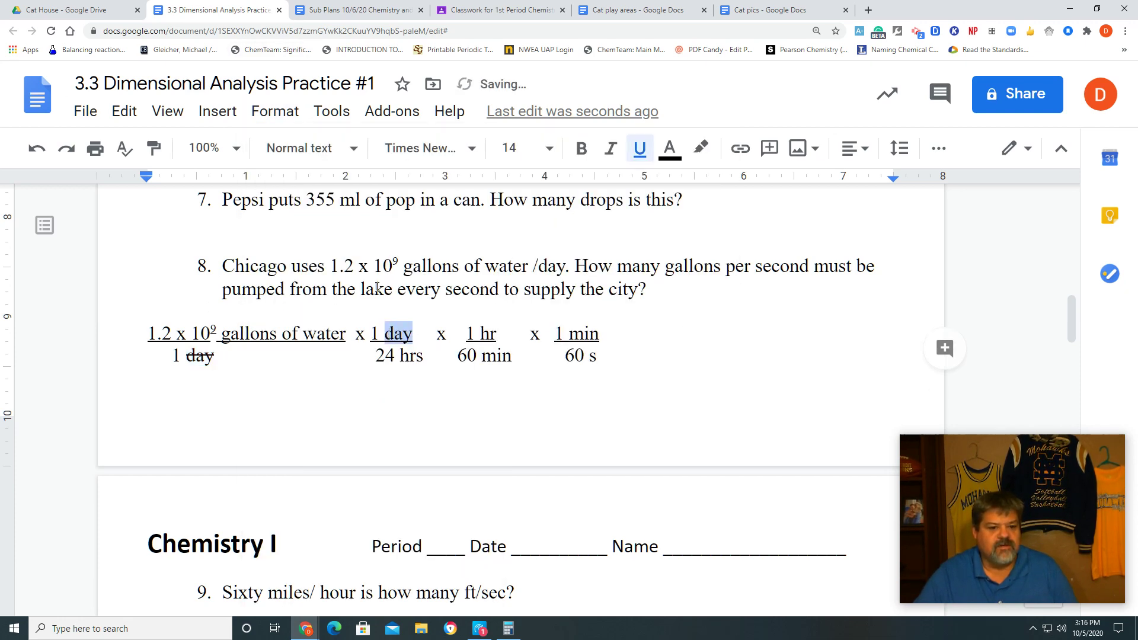
click(276, 116)
mouse_move(300, 149)
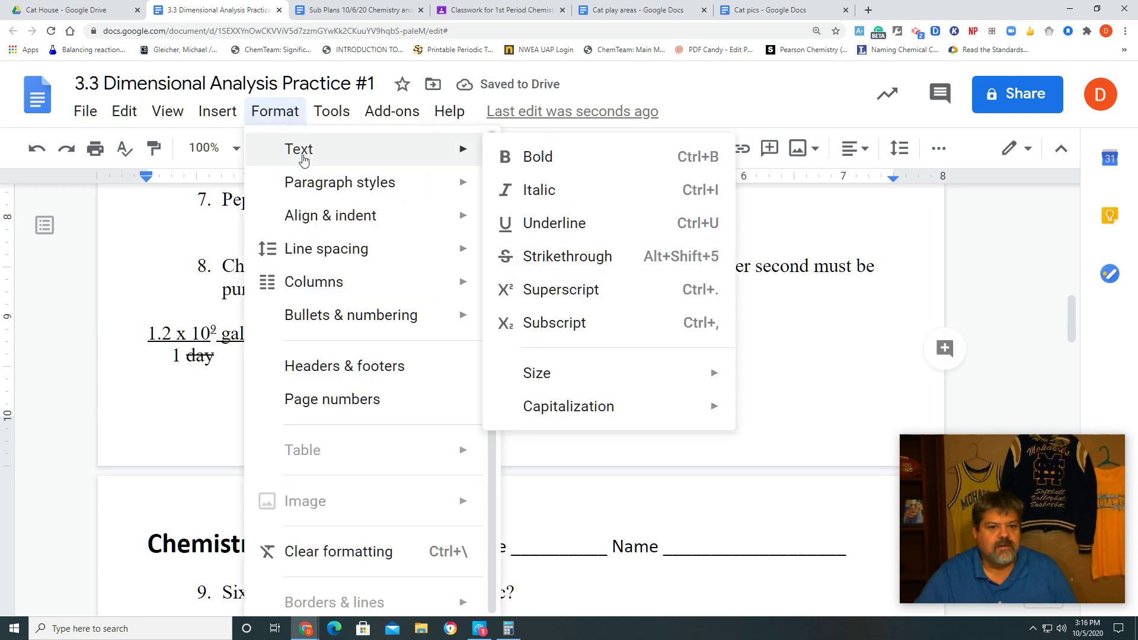
click(540, 257)
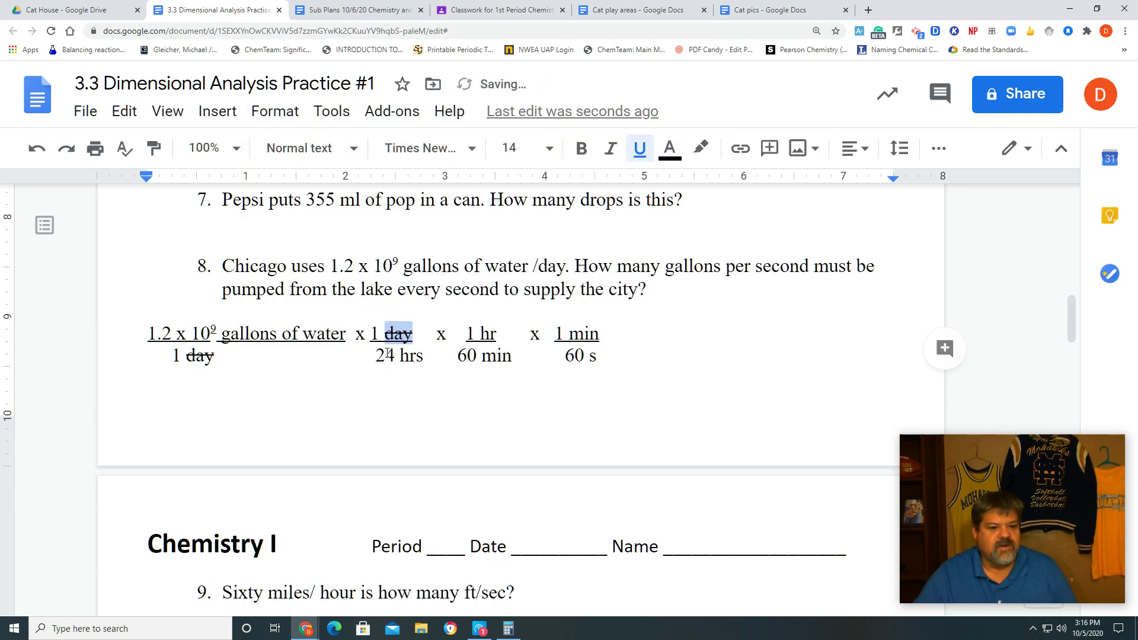
- Strike through 'hrs' in 24 hrs and 'hr' in 1 hr
drag(424, 356, 401, 356)
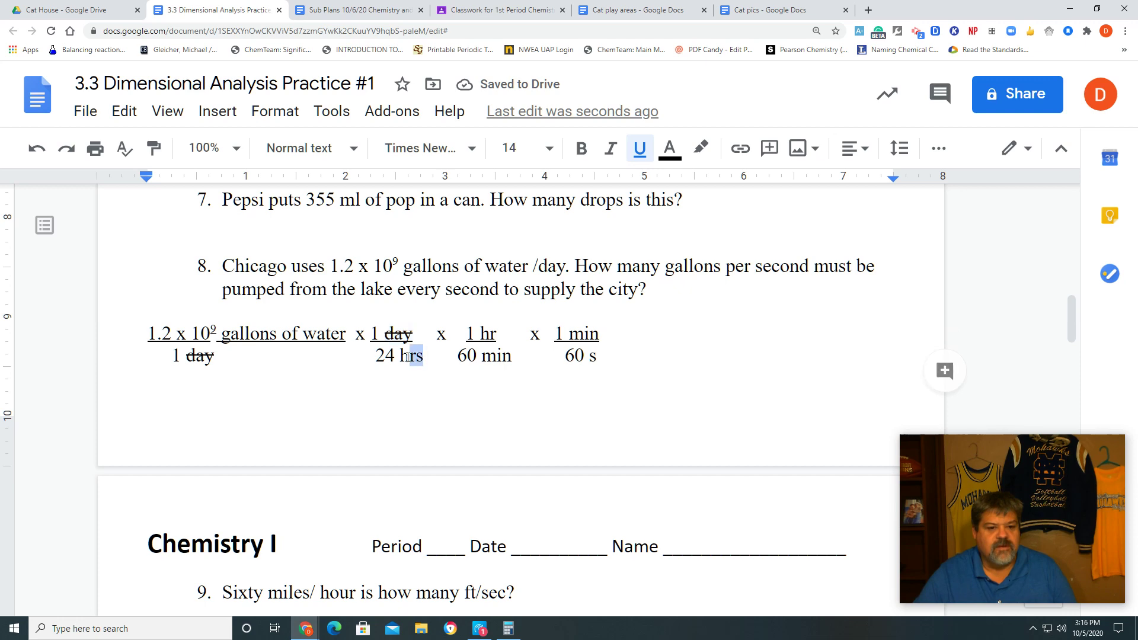
click(275, 112)
mouse_move(296, 149)
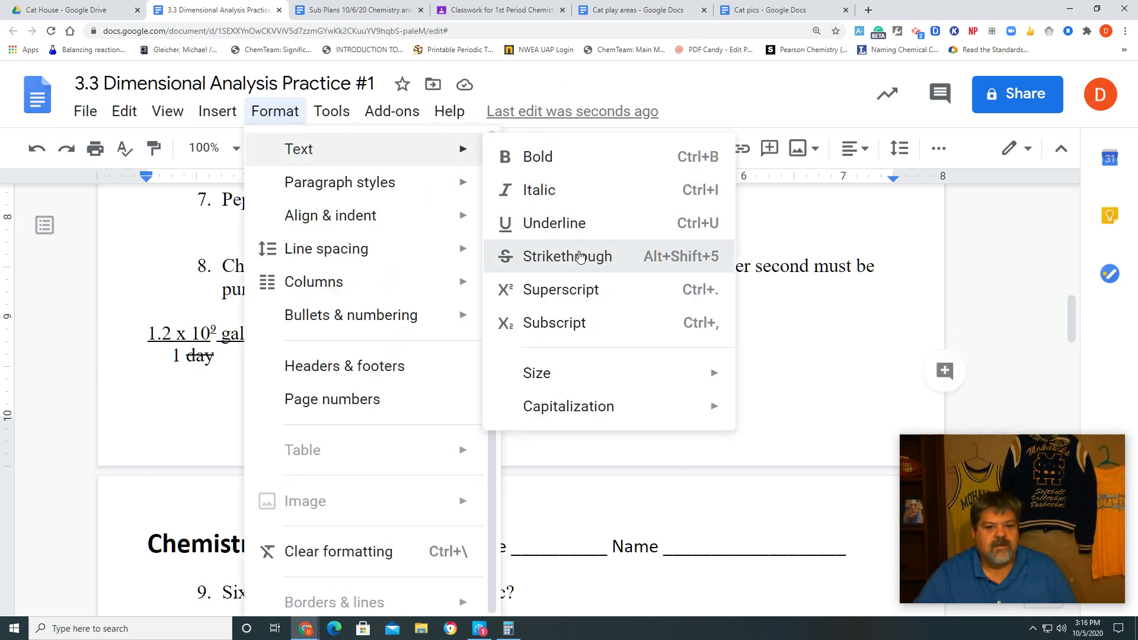
click(575, 255)
drag(496, 335, 476, 335)
click(272, 116)
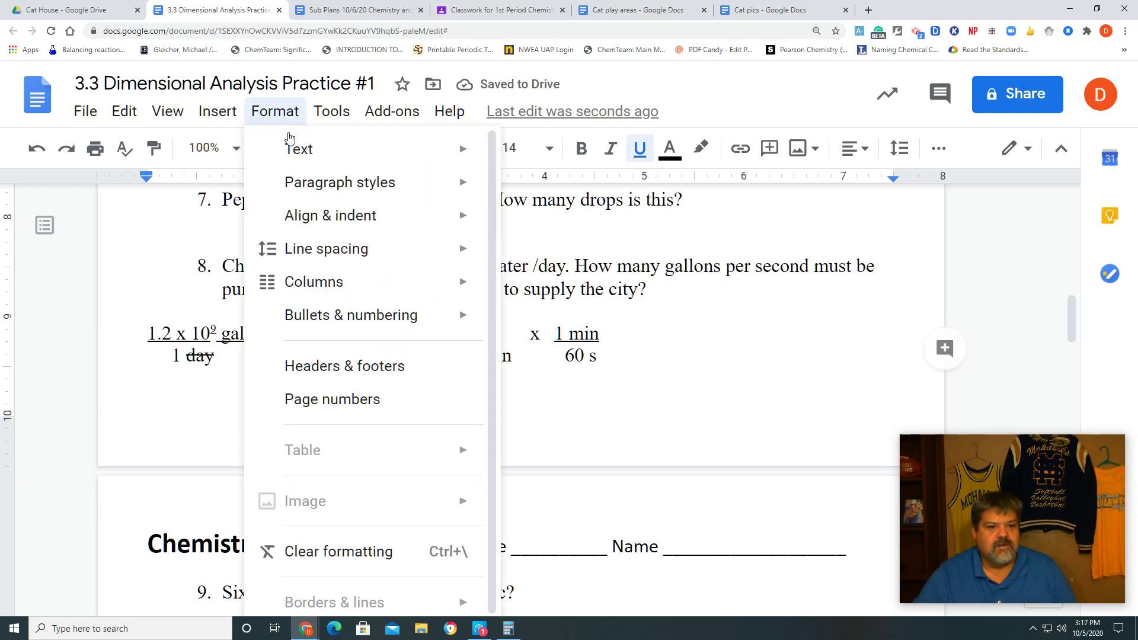
mouse_move(298, 149)
click(587, 266)
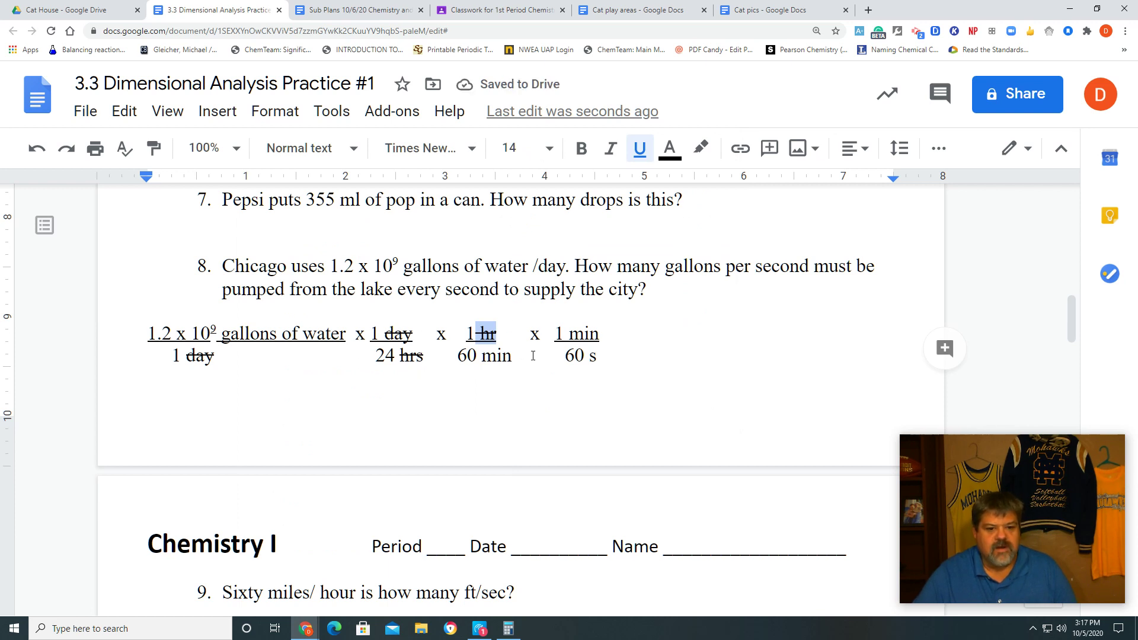
- Strike through 'min' in 60 min and 1 min, then end the chain with '='
drag(511, 356, 482, 356)
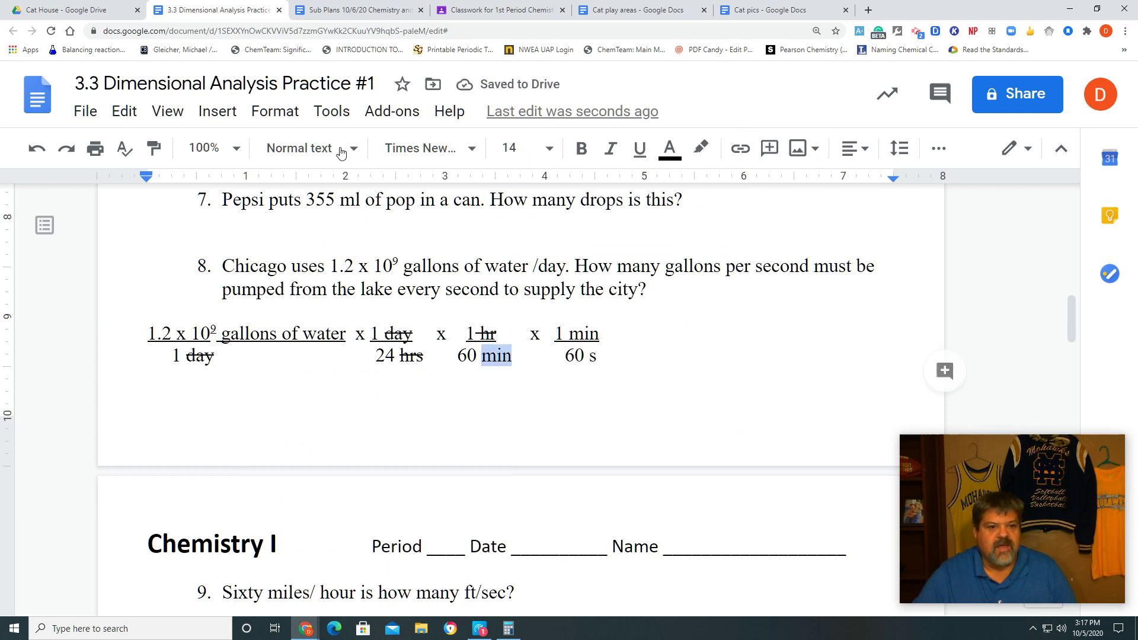
click(279, 114)
mouse_move(300, 149)
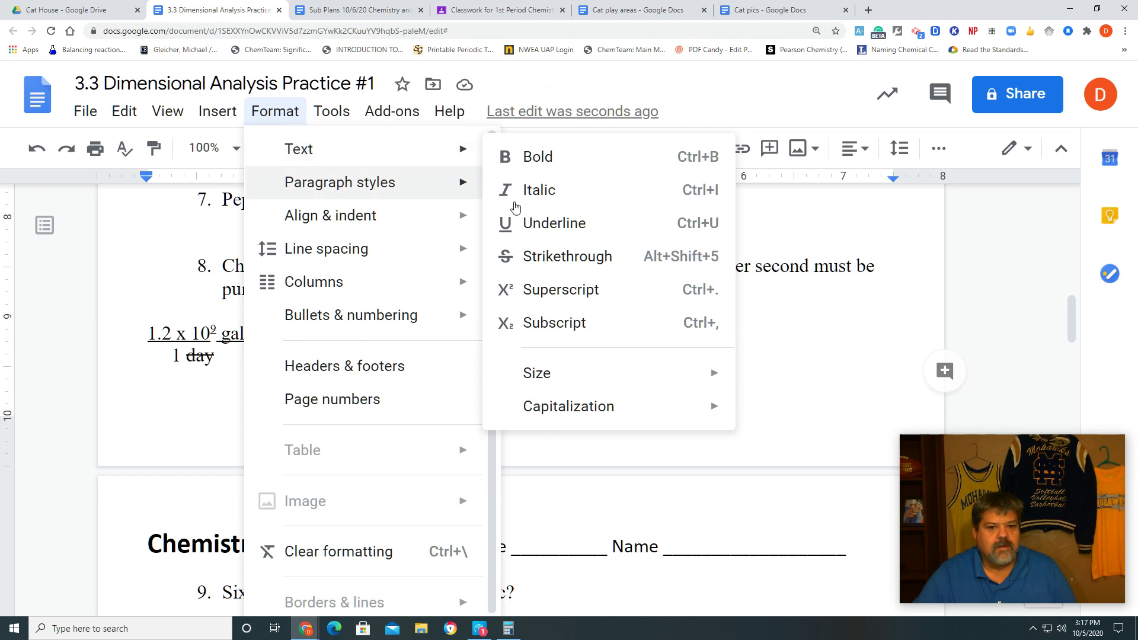
click(549, 257)
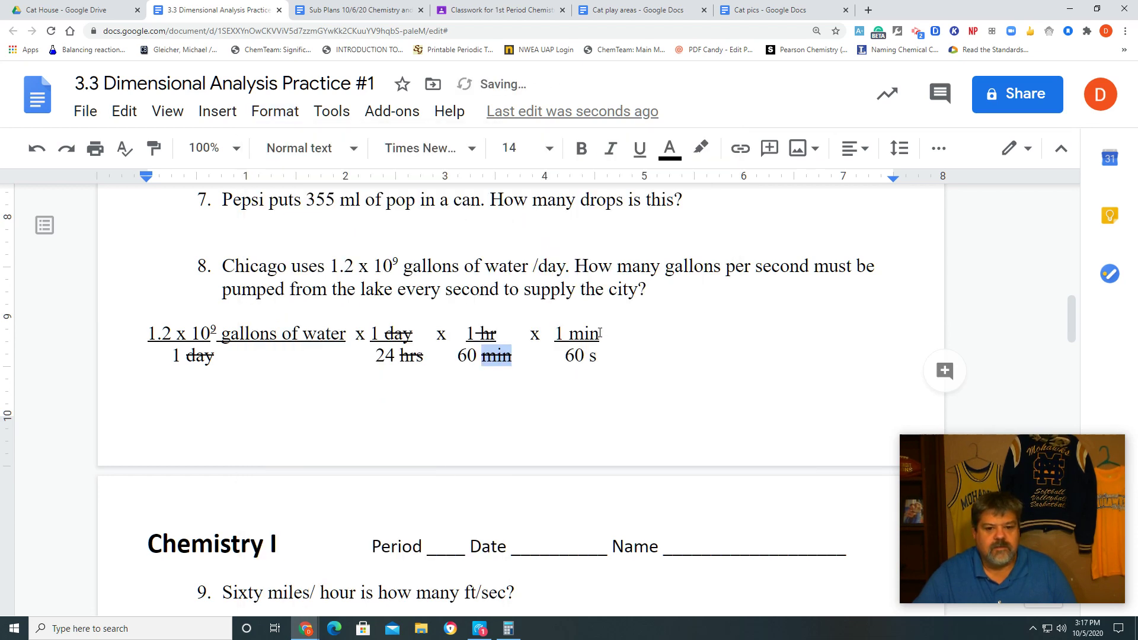
drag(598, 334, 569, 334)
click(276, 113)
mouse_move(294, 148)
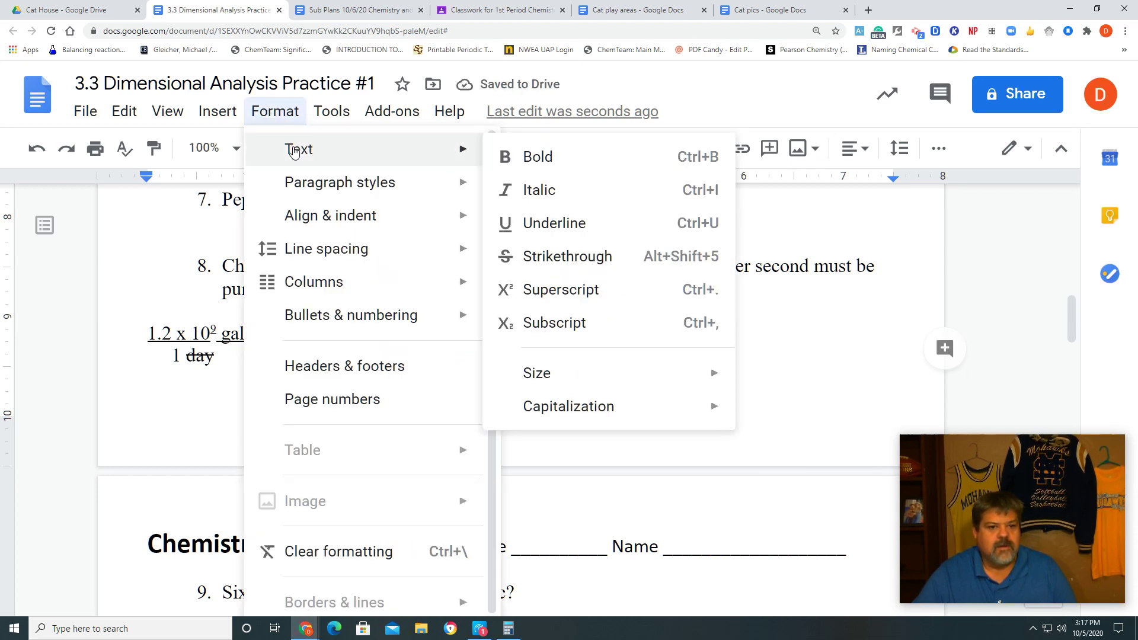
click(599, 254)
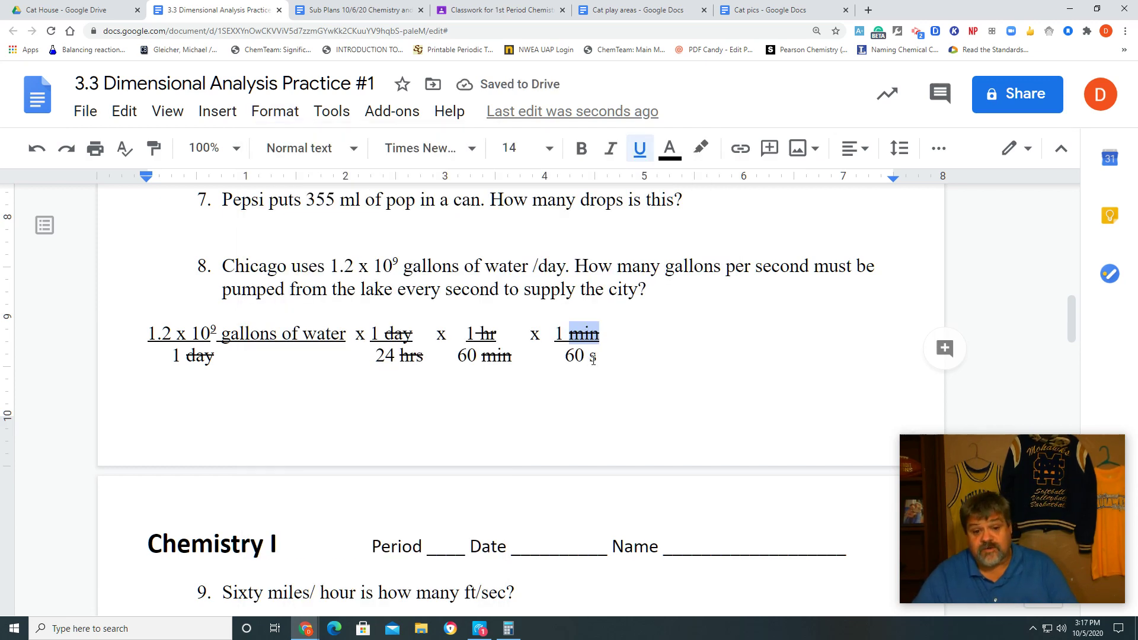
click(620, 345)
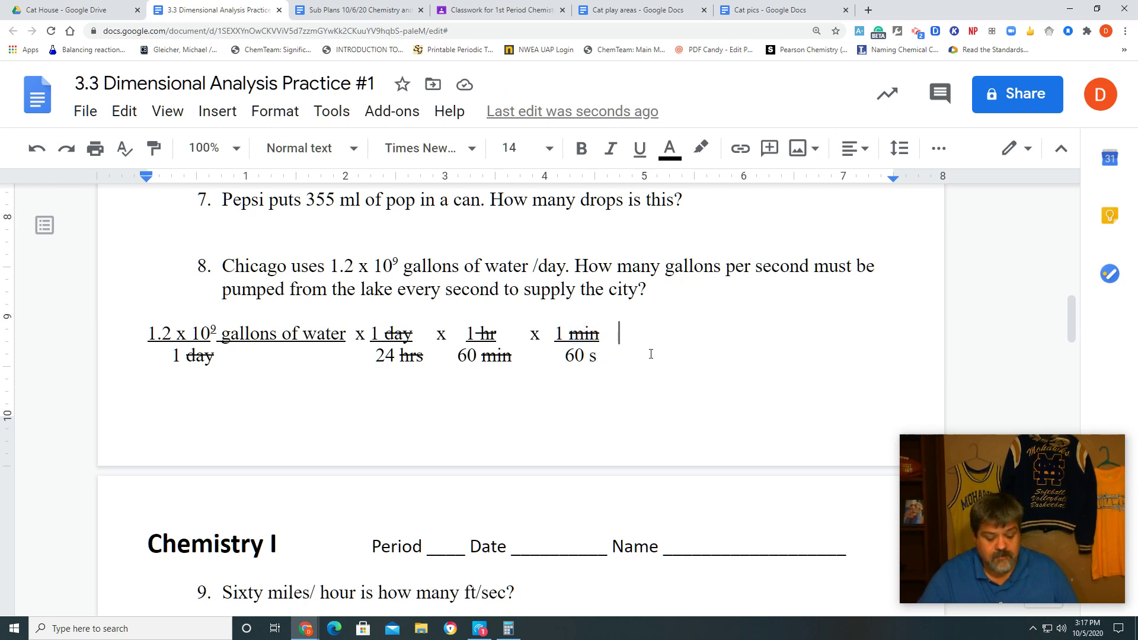
text(=)
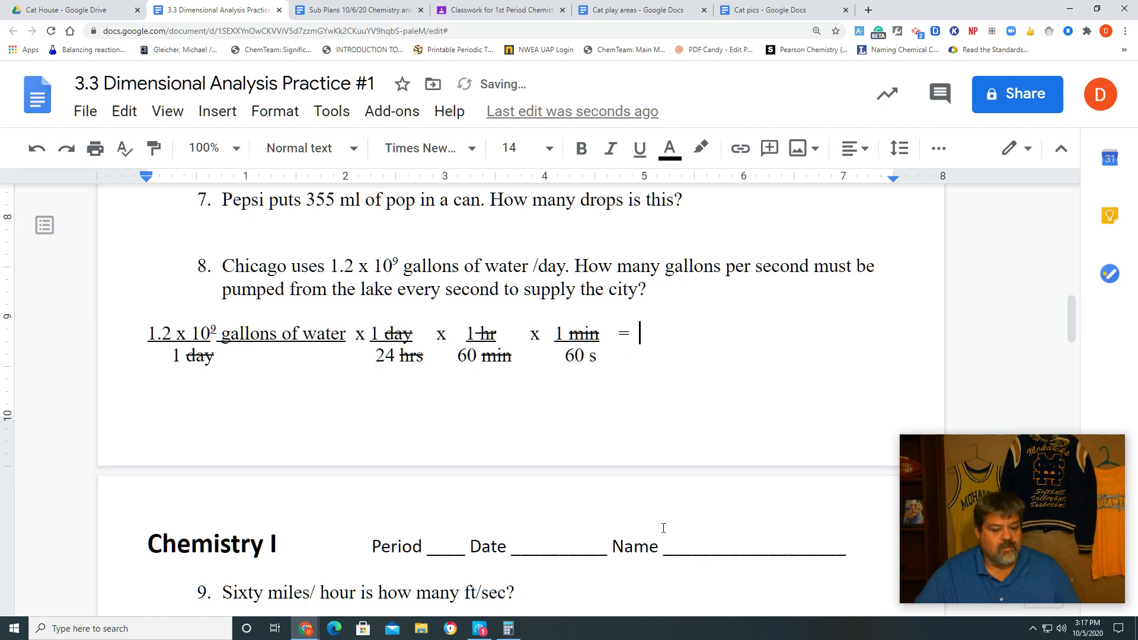